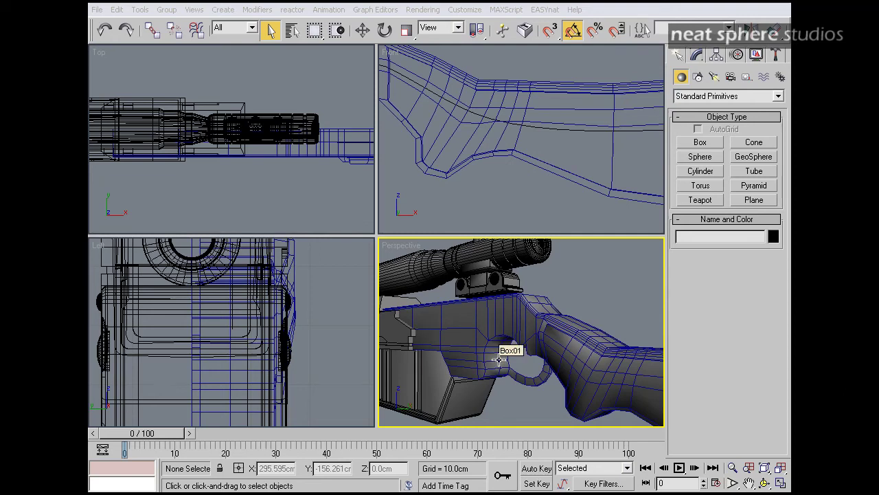
Select the rifle stock body and, at polygon level, pick the first two polygons on its flat inner side behind the trigger guard
left_click(562, 331)
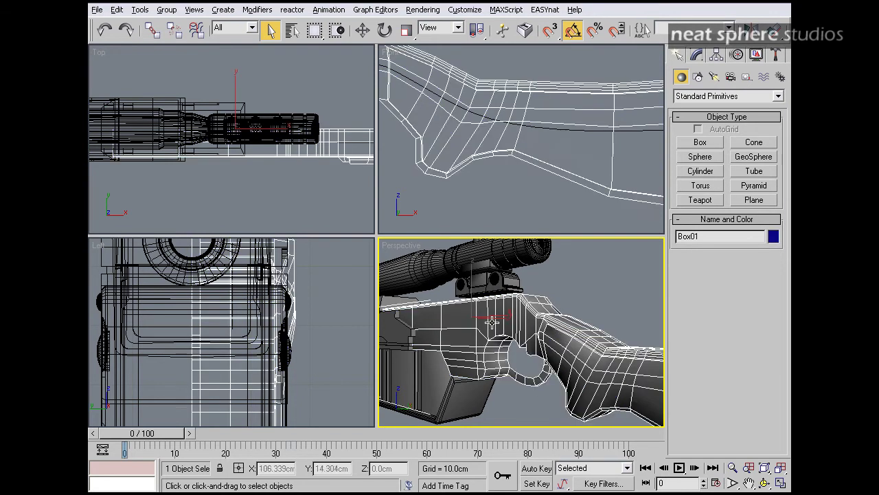
middle_click_drag(535, 341, 564, 352, "alt")
key("alt+z")
mouse_move(564, 352)
left_mouse_down()
mouse_move(566, 317)
mouse_move(570, 343)
mouse_move(557, 341)
left_mouse_up()
middle_click_drag(465, 320, 496, 331)
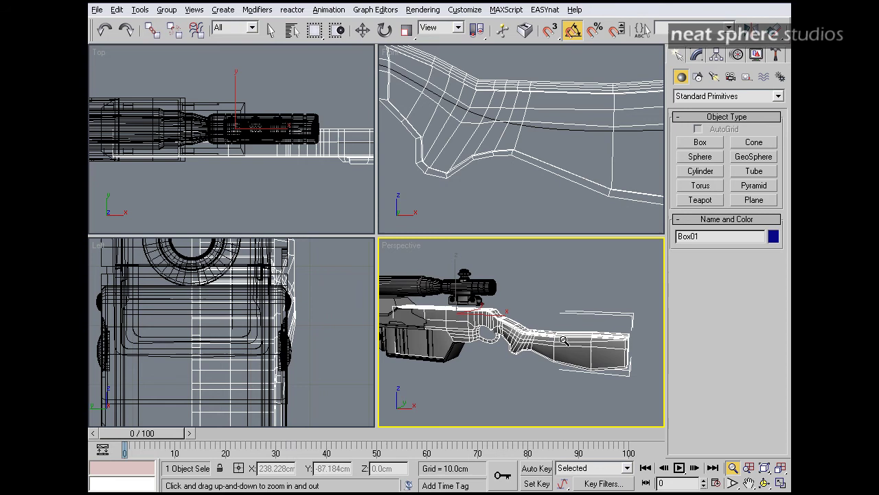
middle_click_drag(562, 341, 383, 344, "alt")
middle_click_drag(451, 343, 494, 331)
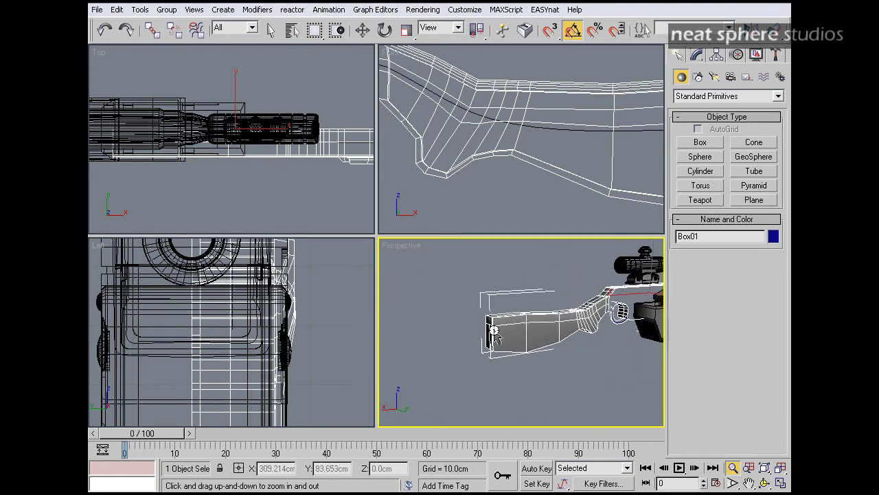
scroll(521, 339, "up", 2)
middle_click_drag(614, 316, 553, 324)
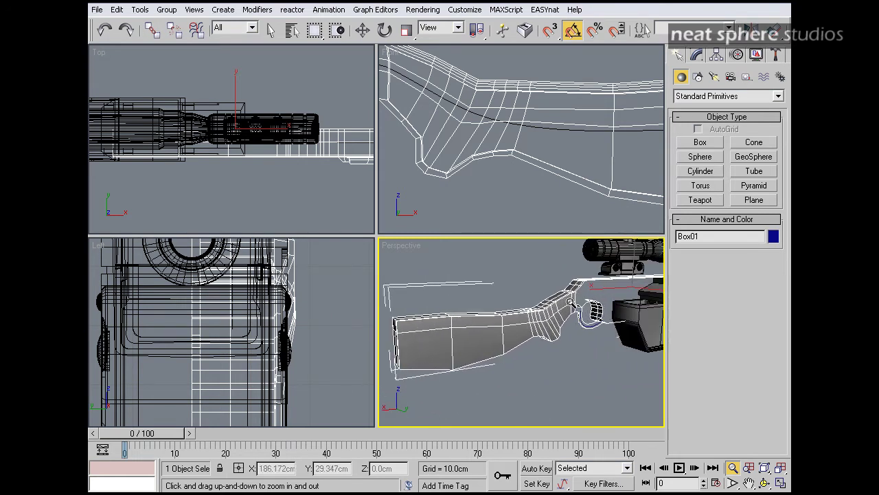
left_click(697, 55)
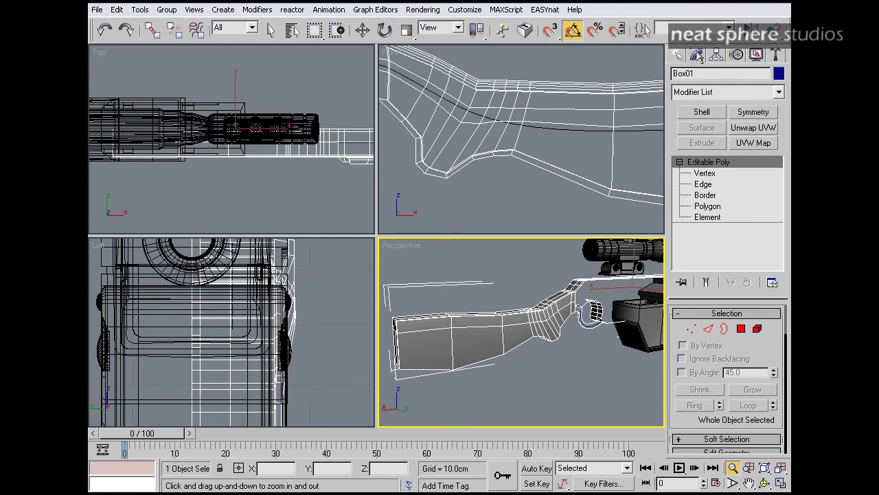
left_click(741, 328)
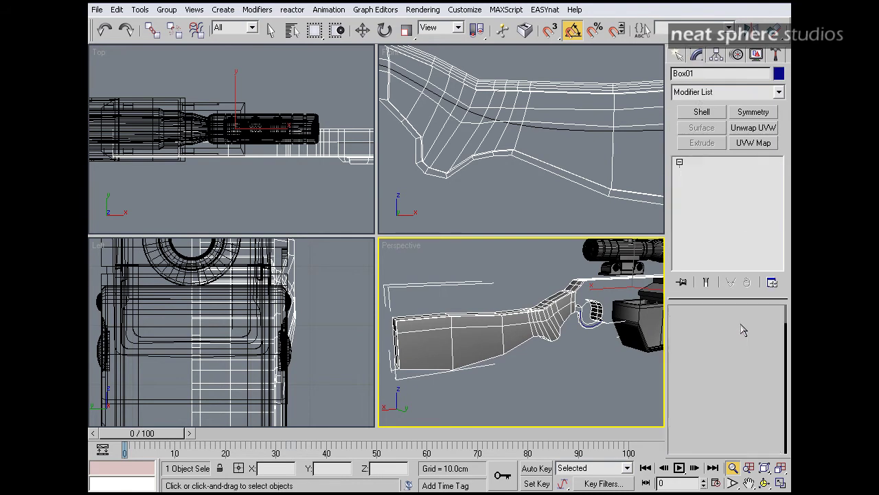
left_click(572, 301)
left_click(572, 309, "ctrl")
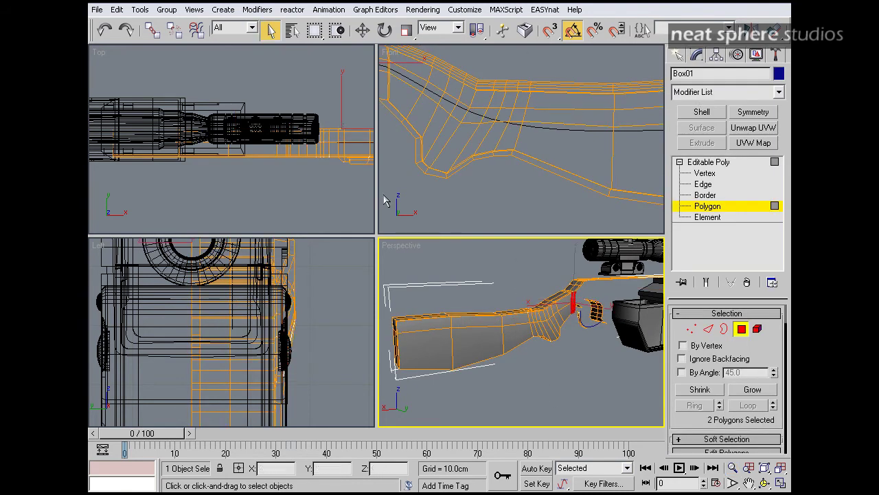
Add the eight neighbouring inner-side polygons of the grip area to the selection
key("alt+z")
left_click_drag(601, 387, 598, 335)
middle_click_drag(600, 322, 536, 329)
left_click_drag(537, 331, 538, 342)
right_click(532, 330)
left_click(515, 315, "ctrl")
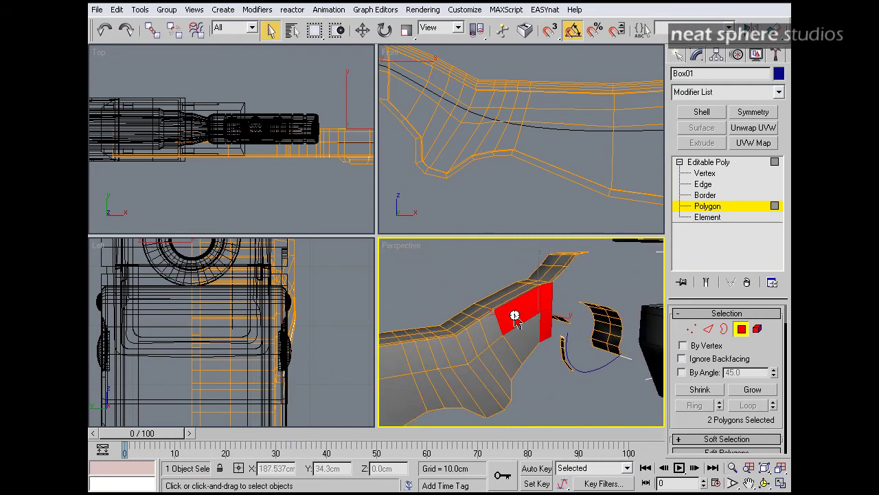
left_click(517, 338, "ctrl")
left_click(489, 329, "ctrl")
left_click(498, 348, "ctrl")
left_click(491, 362, "ctrl")
left_click(481, 347, "ctrl")
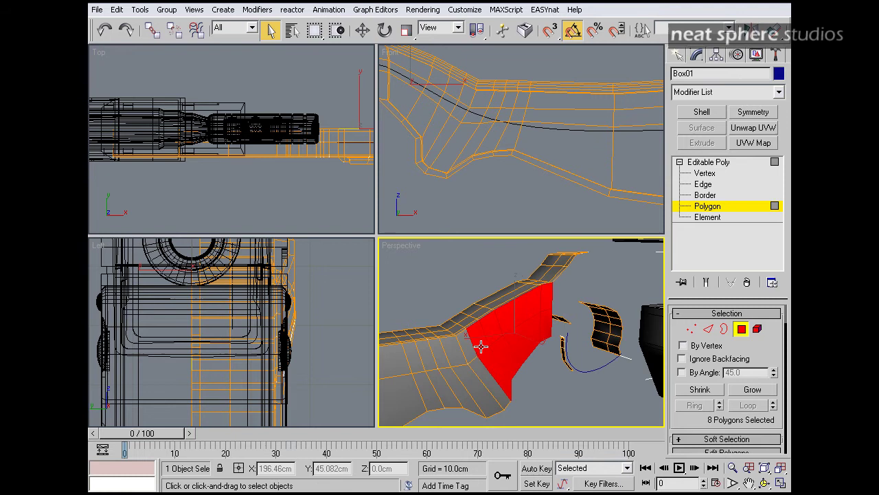
left_click(469, 355, "ctrl")
left_click(481, 375, "ctrl")
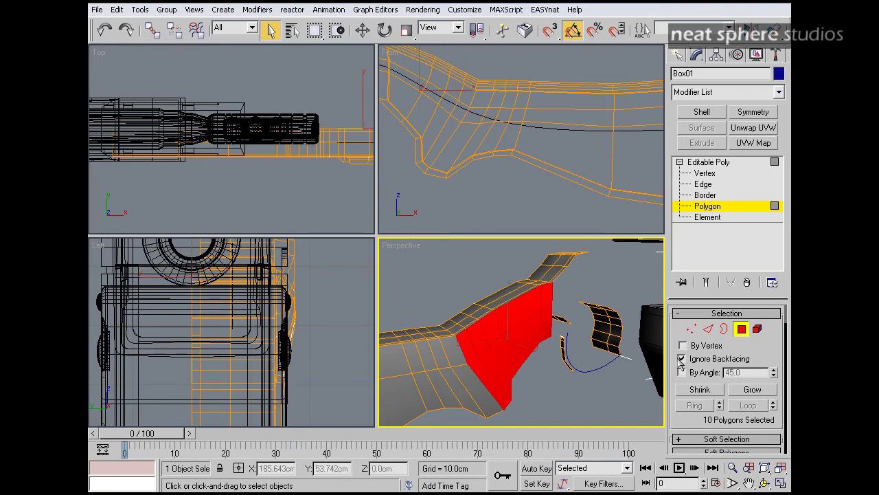
Enable Ignore Backfacing and add the remaining inner-side polygons of the stock with a circular selection region
left_click_drag(314, 30, 315, 142)
middle_click_drag(464, 280, 506, 279)
scroll(522, 279, "down", 5)
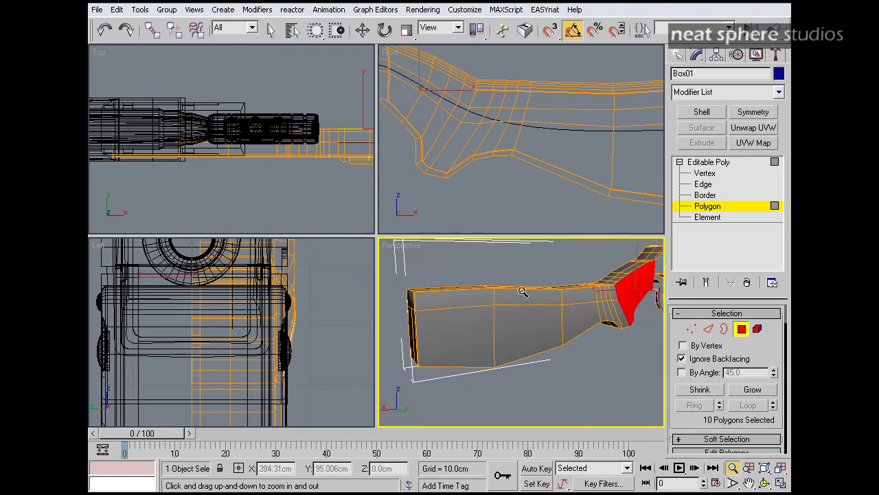
left_click_drag(606, 313, 495, 313)
middle_click_drag(495, 313, 643, 303, "alt")
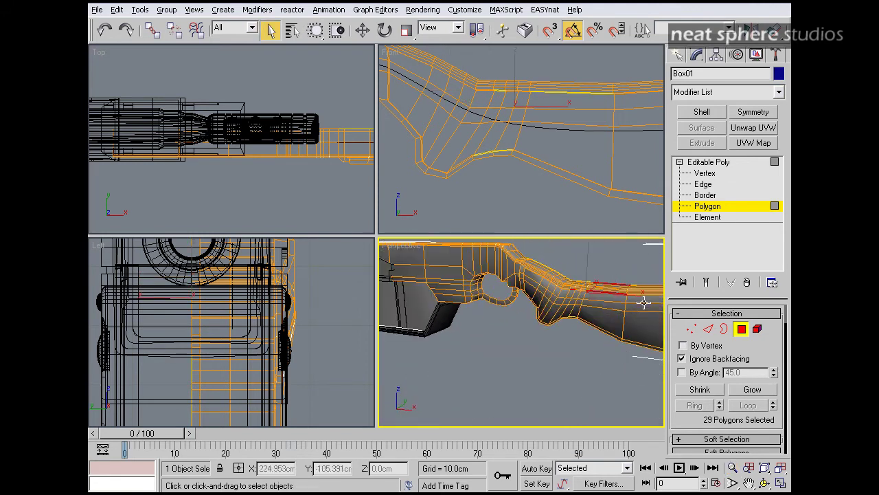
scroll(618, 305, "up", 5)
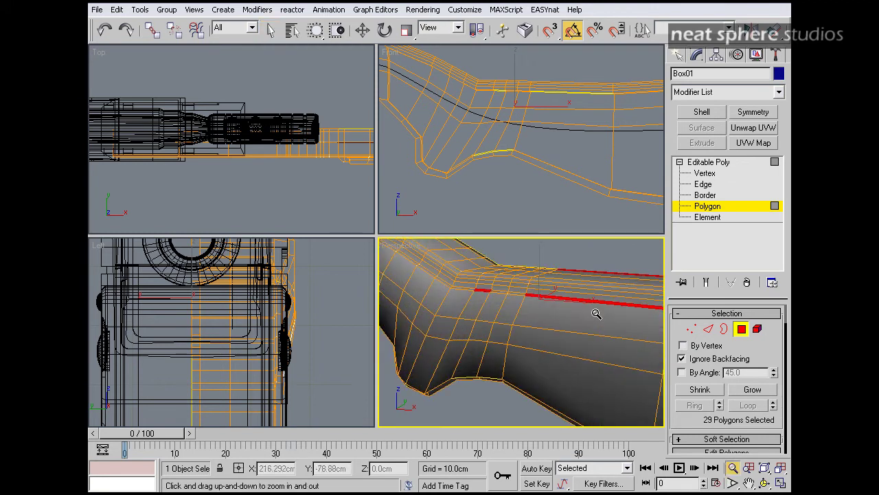
Remove the stray outer polygons along the stock's upper edge from the selection, undoing the accidental extra selection there
left_click(590, 302, "alt")
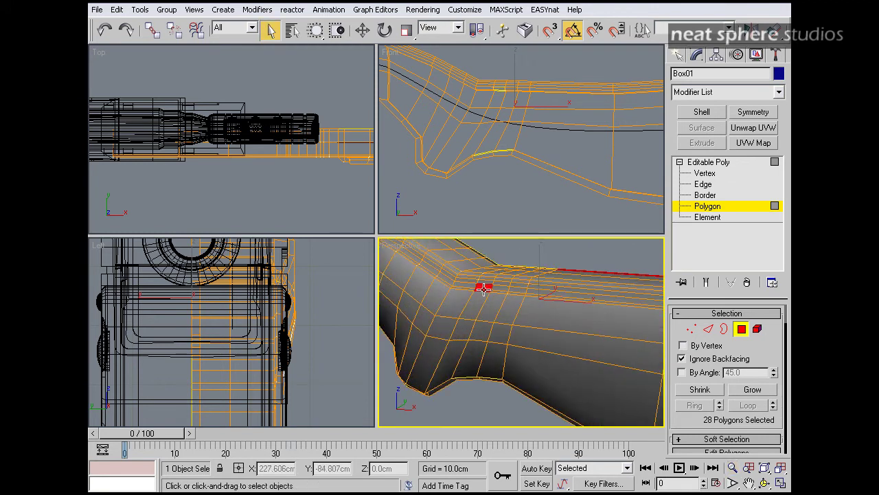
scroll(491, 287, "up", 3)
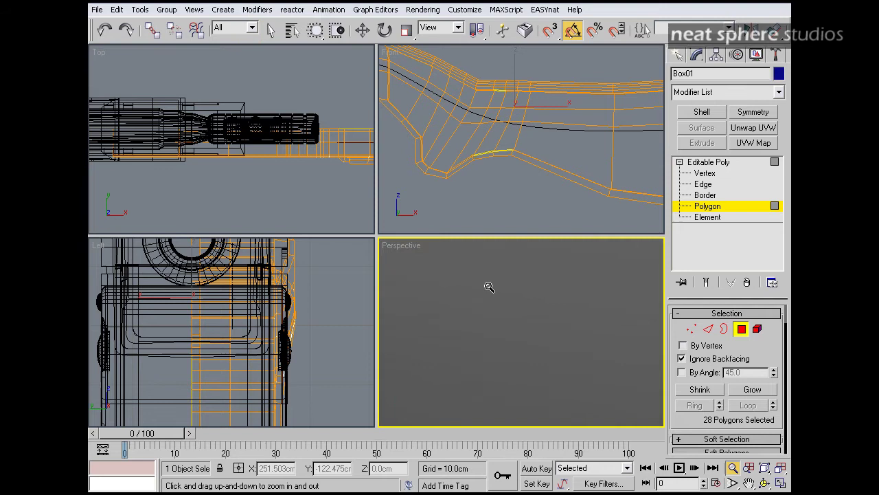
scroll(490, 289, "down", 3)
scroll(489, 297, "up", 1)
left_click_drag(489, 297, 488, 295)
right_click(488, 296)
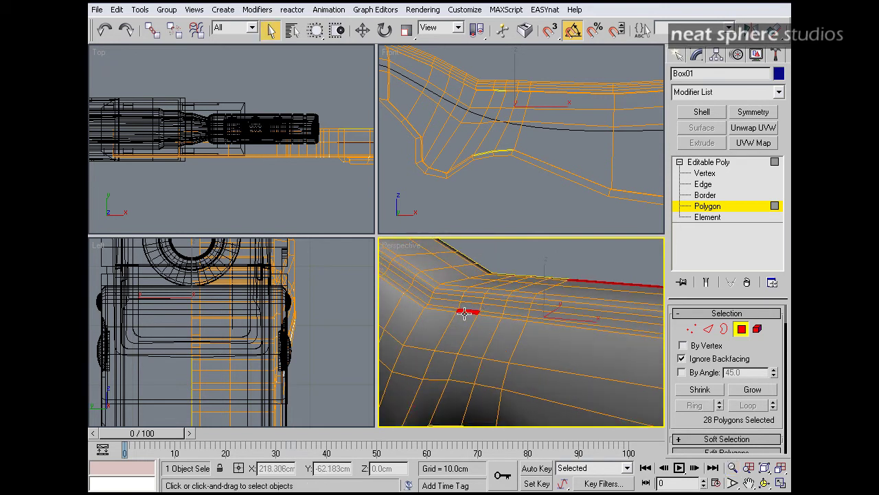
left_click(465, 313, "ctrl")
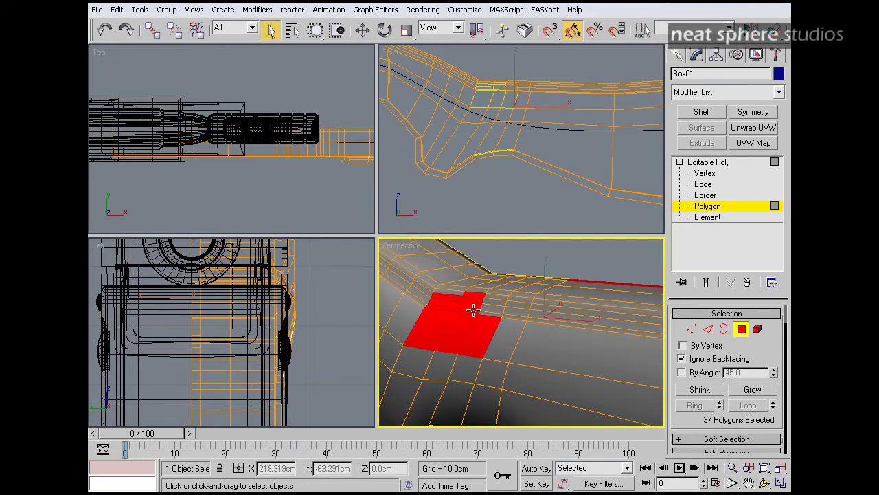
key("ctrl+z")
middle_click_drag(557, 289, 482, 267, "alt")
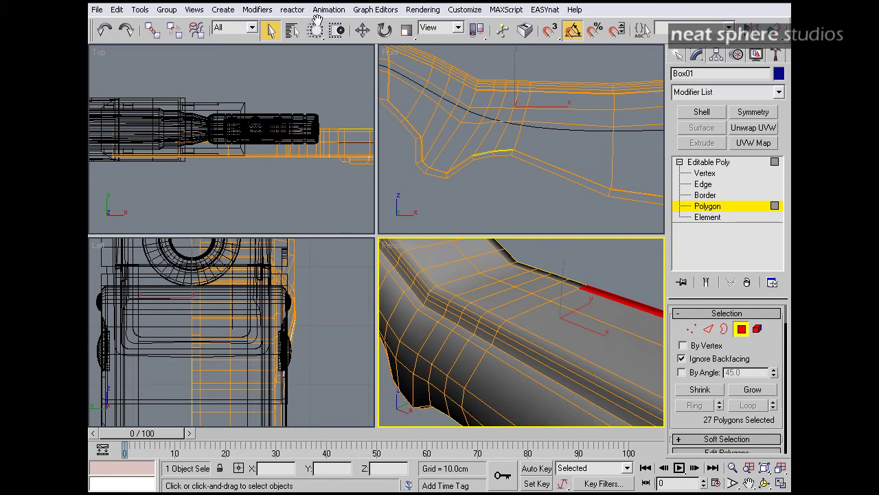
Remove the stray polygons on the stock's lower edge from the selection and delete the selected inner-side polygons
left_click_drag(314, 29, 315, 30)
middle_click_drag(599, 326, 512, 311, "alt")
left_click(540, 325, "alt")
left_click(459, 326, "alt")
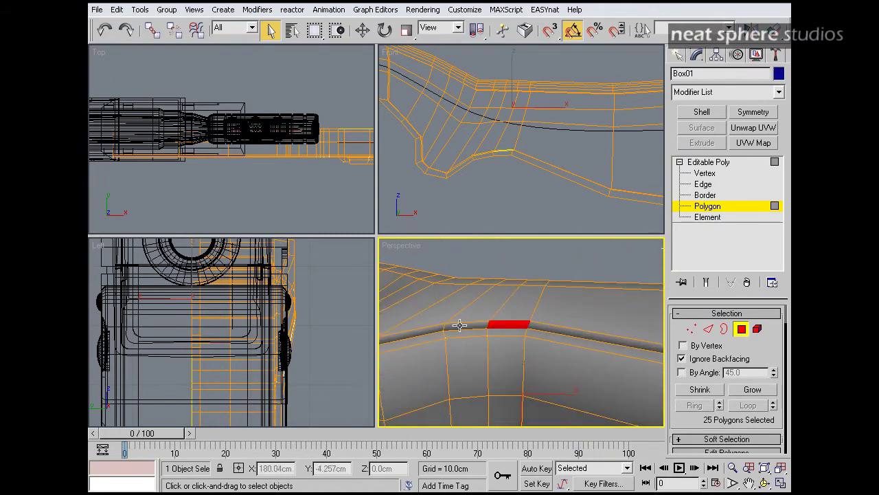
left_click(506, 327, "alt")
scroll(546, 290, "down", 8)
middle_click_drag(538, 313, 384, 382, "alt")
key("Delete")
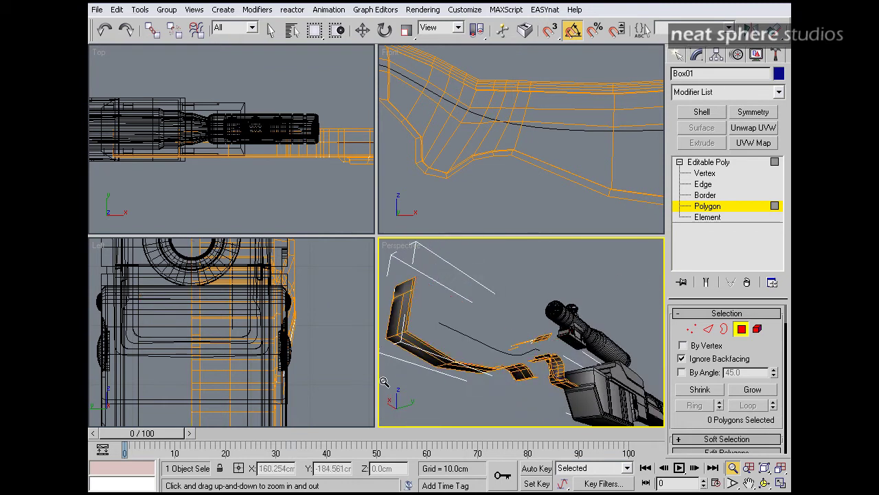
Leave polygon editing and turn off NURMS Subdivision for the whole stock
mouse_move(549, 308)
middle_mouse_down("alt")
mouse_move(552, 377)
mouse_move(466, 355)
mouse_move(558, 321)
middle_mouse_up("alt")
left_click(742, 332)
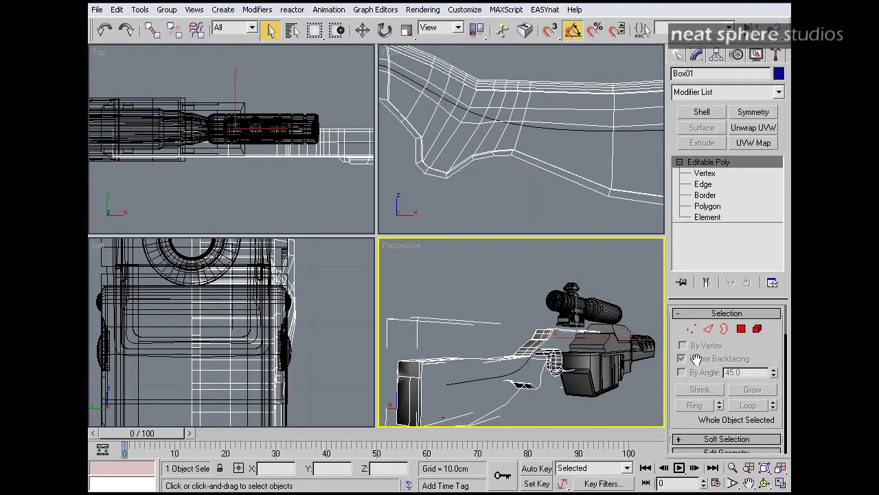
left_click_drag(674, 372, 672, 321)
scroll(672, 323, "down", 2)
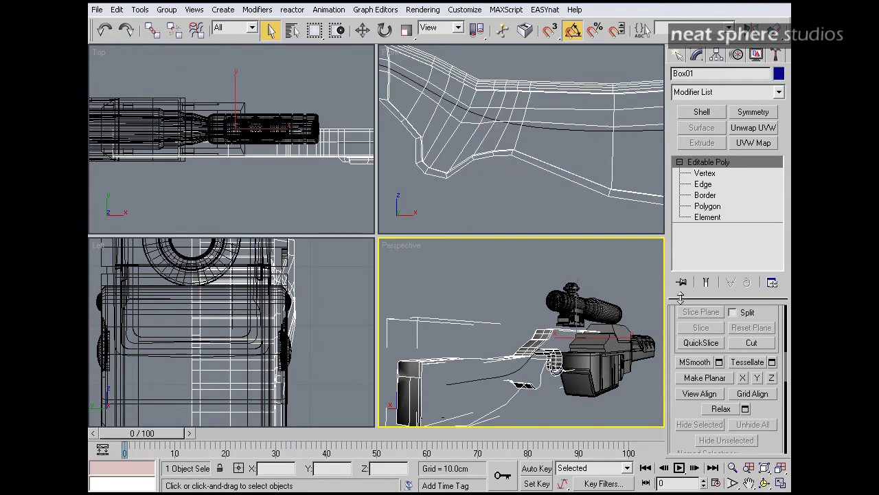
scroll(680, 297, "down", 2)
left_click(680, 162)
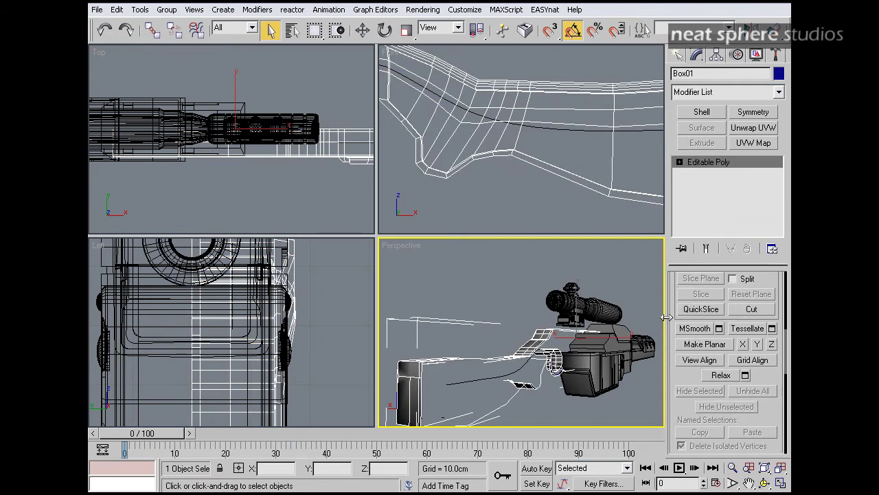
scroll(680, 385, "down", 10)
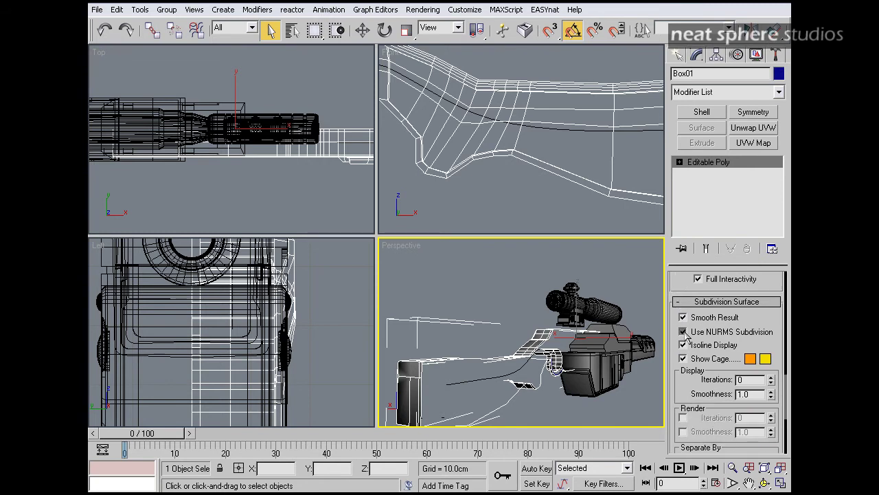
left_click(684, 333)
middle_click_drag(492, 357, 603, 365, "alt")
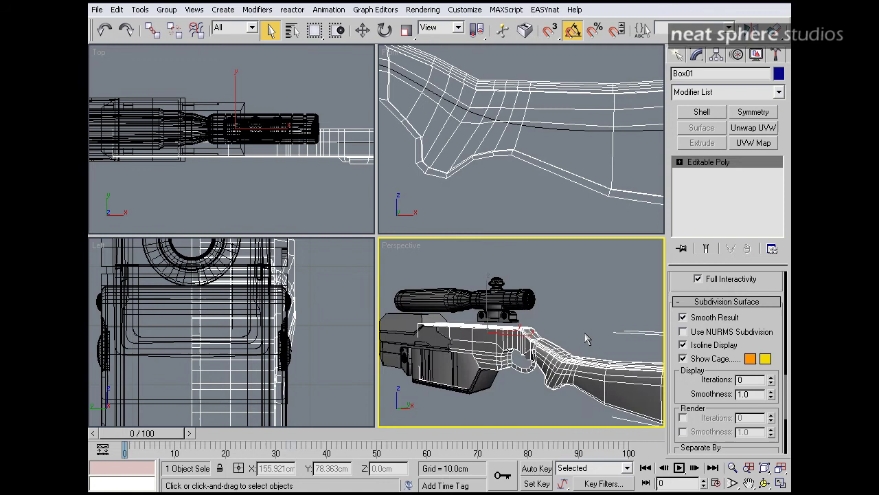
left_click(732, 467)
left_click_drag(573, 292, 556, 306)
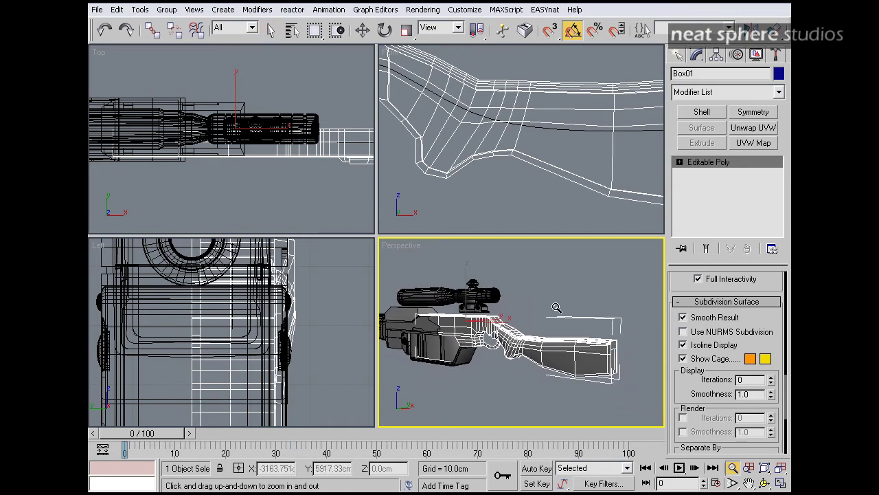
Preview the stock with NURMS Subdivision at 2 display iterations, and switch the subdivision back off
left_click(683, 331)
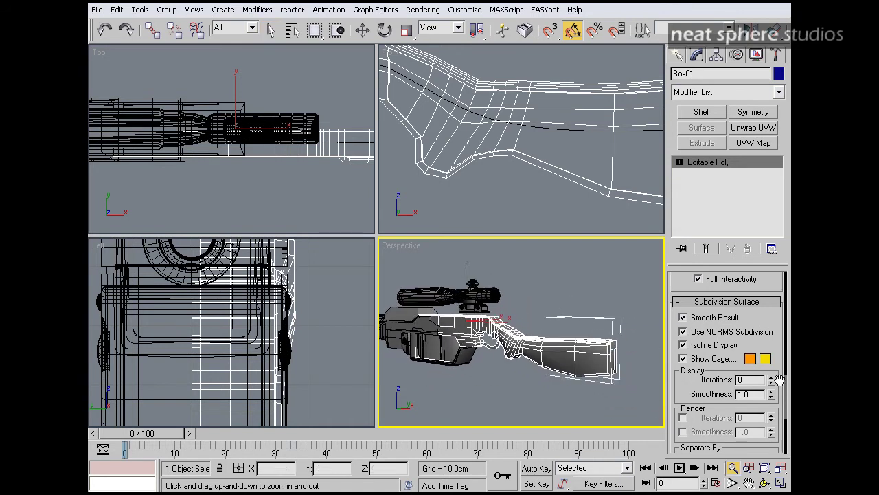
left_click(771, 376)
left_click(771, 376)
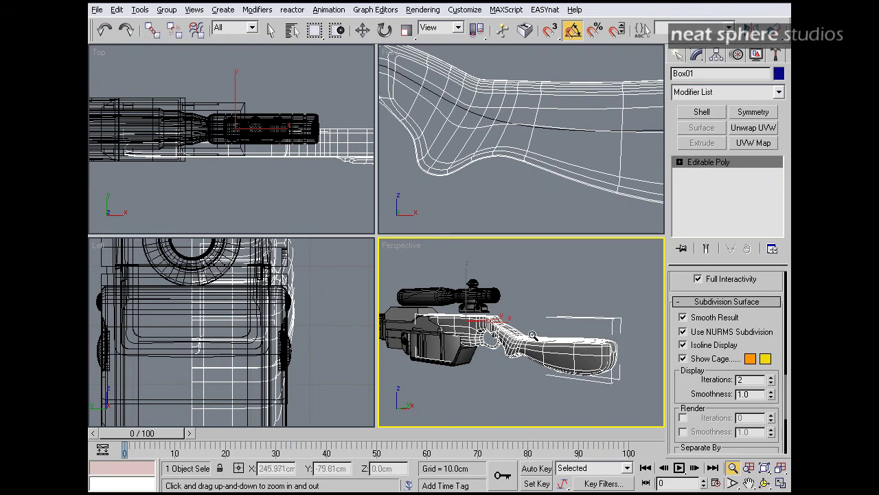
left_click_drag(563, 344, 562, 334)
middle_click_drag(563, 335, 483, 344, "alt")
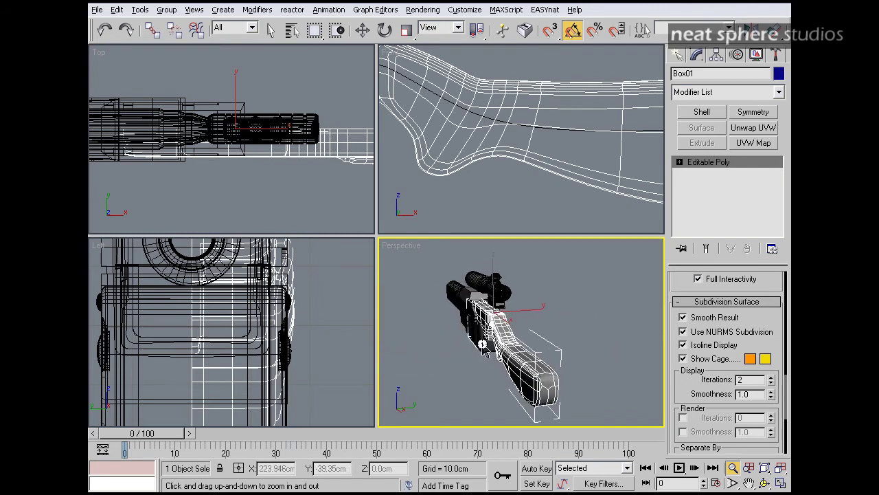
left_click(683, 332)
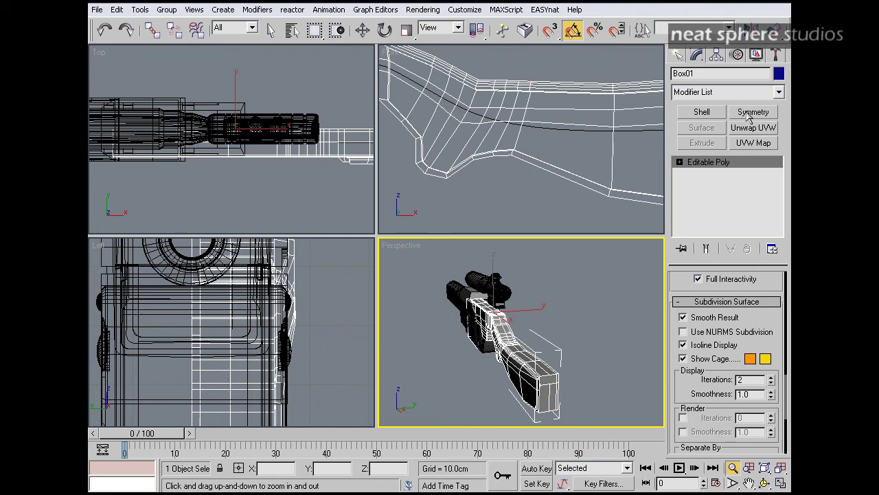
Add a Symmetry modifier to the stock and isolate the object
left_click(751, 112)
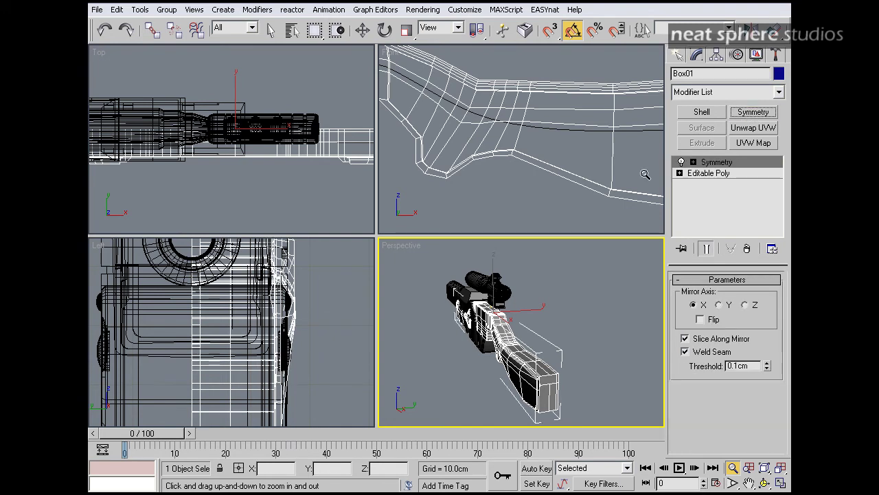
middle_click_drag(443, 333, 509, 332, "alt")
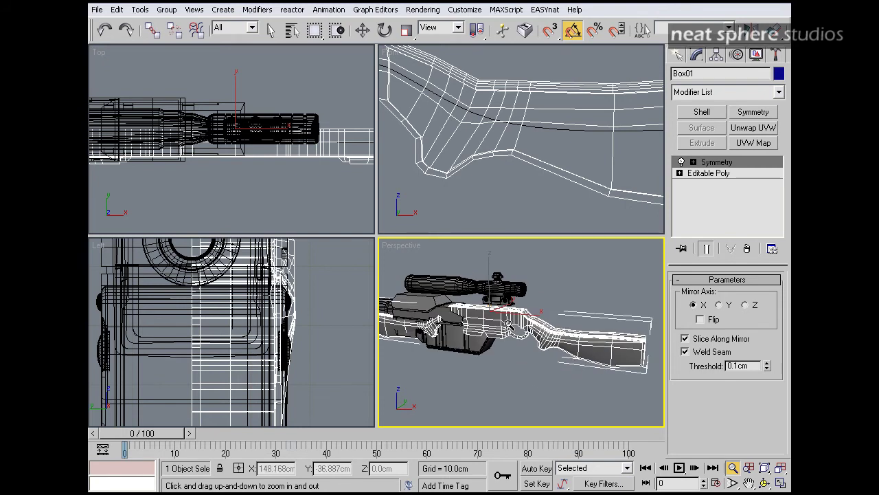
right_click(485, 313)
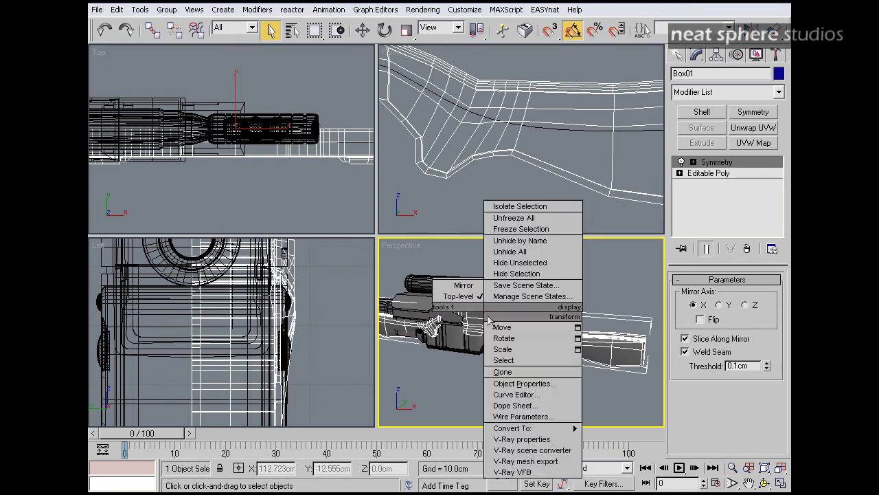
left_click(538, 208)
Set the Symmetry modifier's mirror axis to Z
middle_click_drag(559, 320, 525, 329, "alt")
key("alt+z")
left_click_drag(526, 329, 528, 301)
middle_click_drag(555, 322, 555, 295)
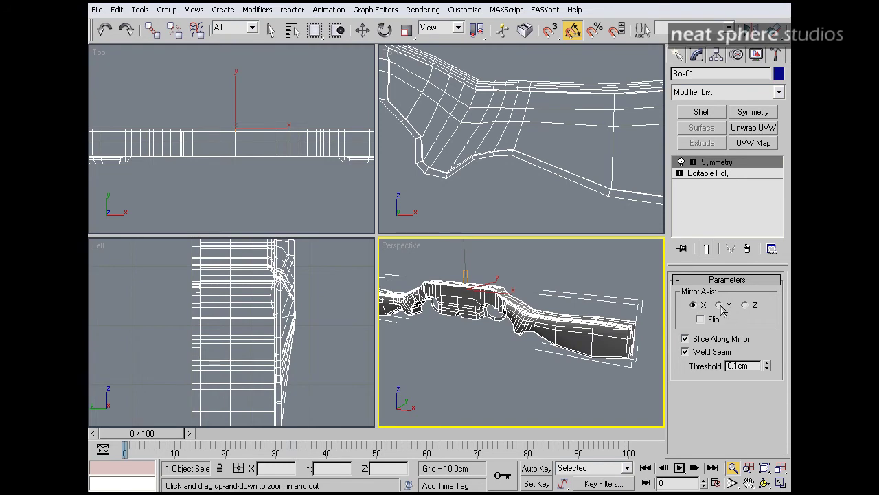
left_click(719, 305)
left_click(746, 306)
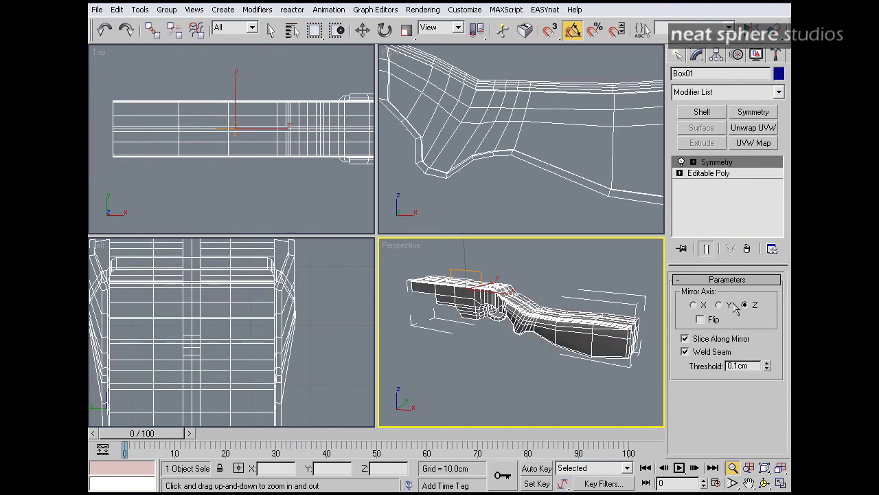
Select the Symmetry modifier's mirror plane and move it inward along the Y axis to narrow the stock
middle_click_drag(579, 333, 552, 349, "alt")
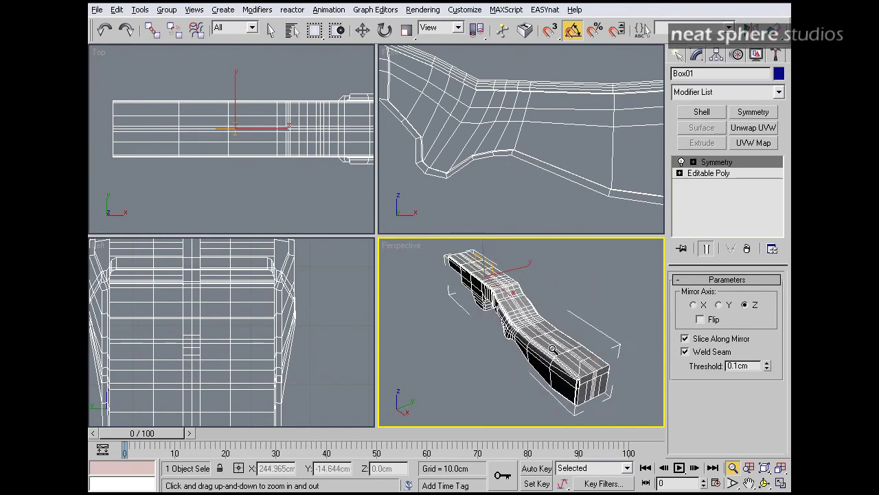
left_click(693, 162)
left_click(715, 174)
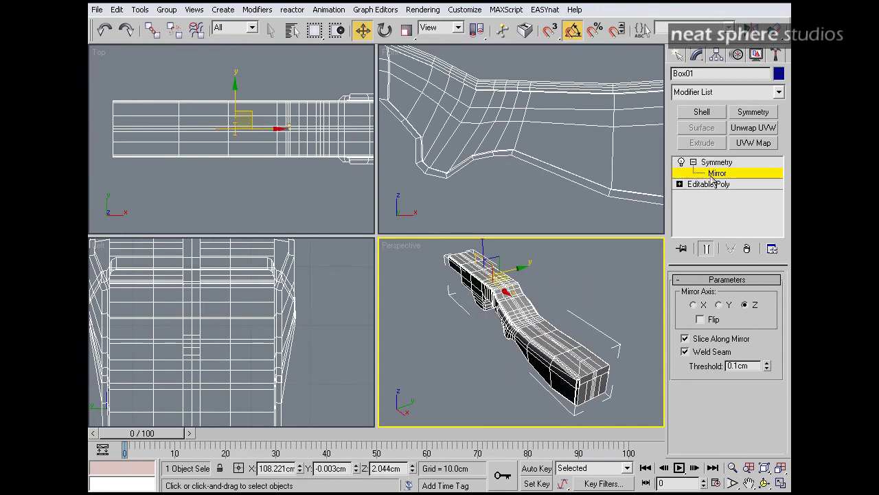
left_click_drag(520, 267, 514, 267)
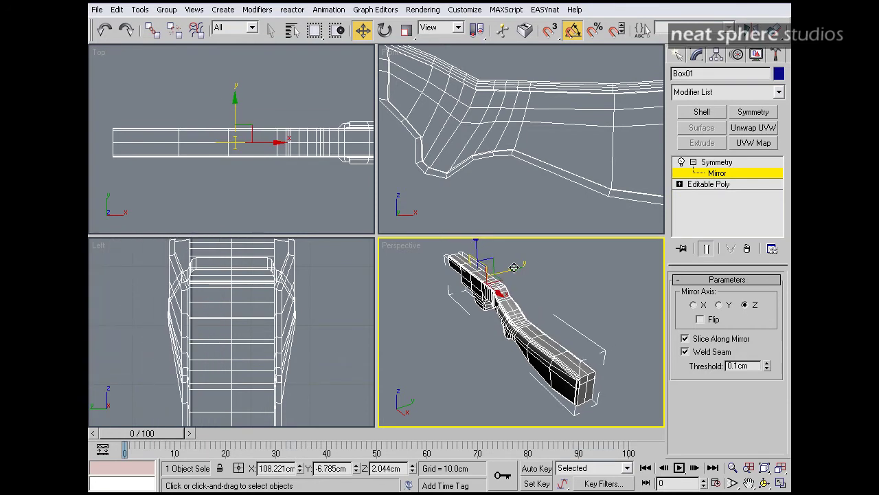
key("alt+z")
left_click_drag(529, 300, 526, 277)
middle_click_drag(550, 306, 530, 285, "alt")
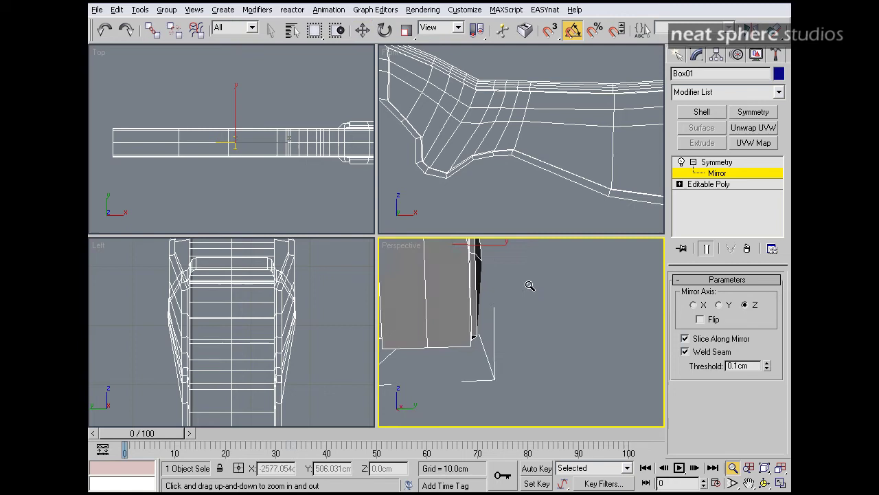
left_click_drag(530, 285, 534, 305)
key("w")
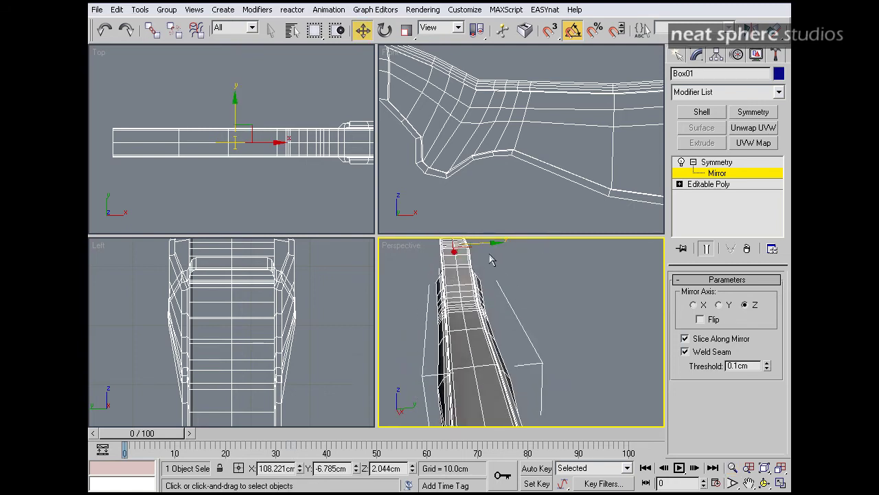
left_click_drag(488, 241, 485, 242)
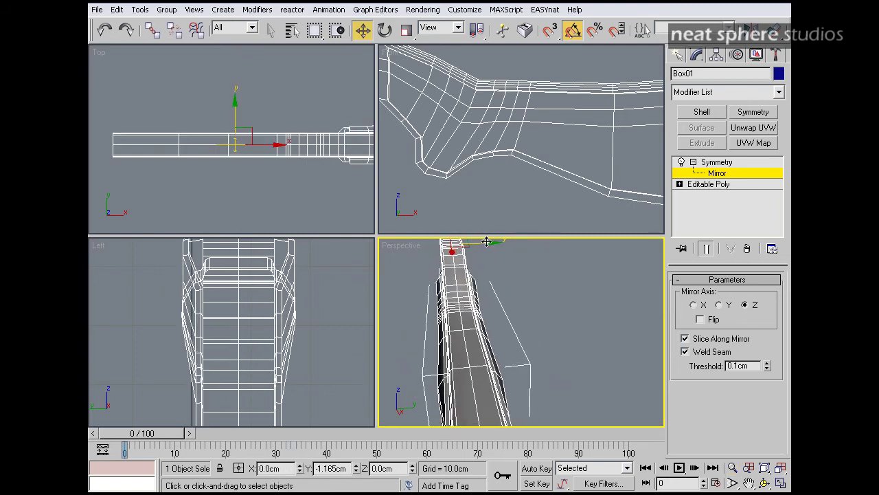
Readjust the mirror plane along the Y axis to about -7.8 cm, giving the stock its reduced width
middle_click_drag(426, 323, 458, 330, "alt")
left_click_drag(453, 329, 461, 331)
mouse_move(533, 361)
middle_mouse_down("alt")
mouse_move(466, 328)
mouse_move(456, 356)
mouse_move(555, 308)
mouse_move(539, 358)
middle_mouse_up("alt")
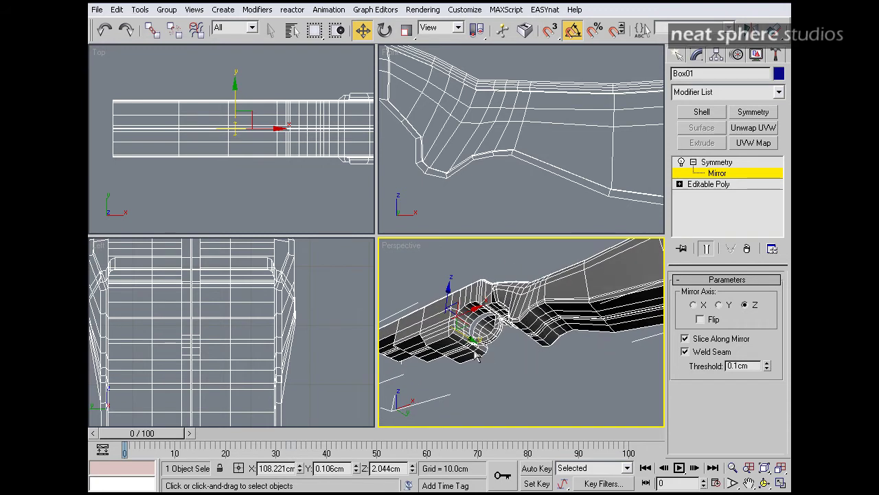
left_click_drag(469, 338, 515, 312)
middle_click_drag(525, 307, 576, 267, "alt")
Convert the mirrored stock to Editable Poly
key("alt+z")
left_click_drag(513, 342, 511, 311)
middle_click_drag(511, 312, 454, 389, "alt")
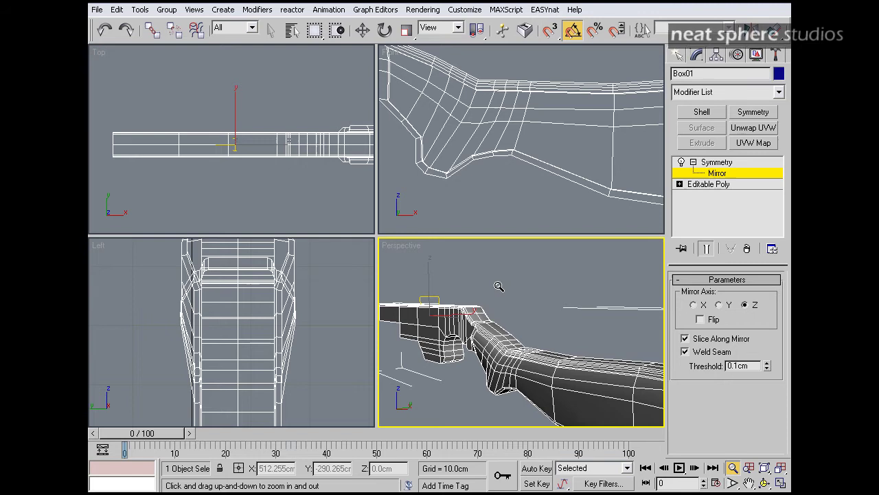
left_click_drag(499, 289, 509, 304)
right_click(509, 304)
right_click(514, 340)
mouse_move(542, 439)
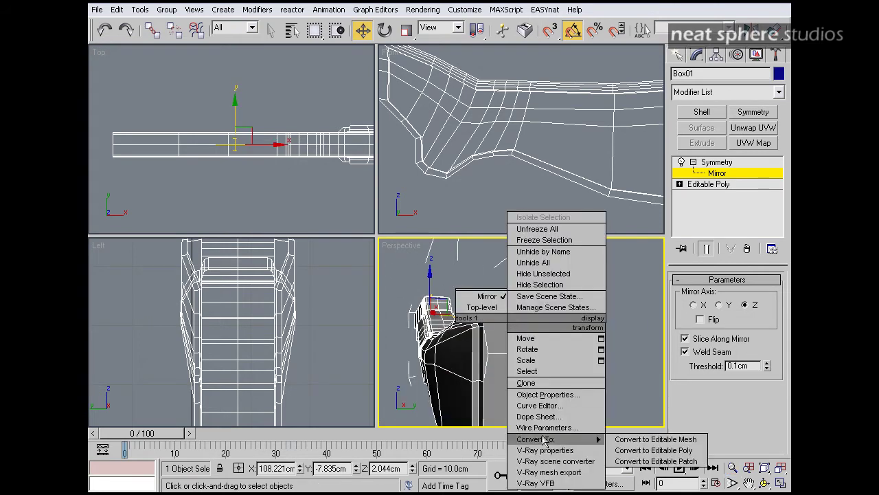
left_click(665, 451)
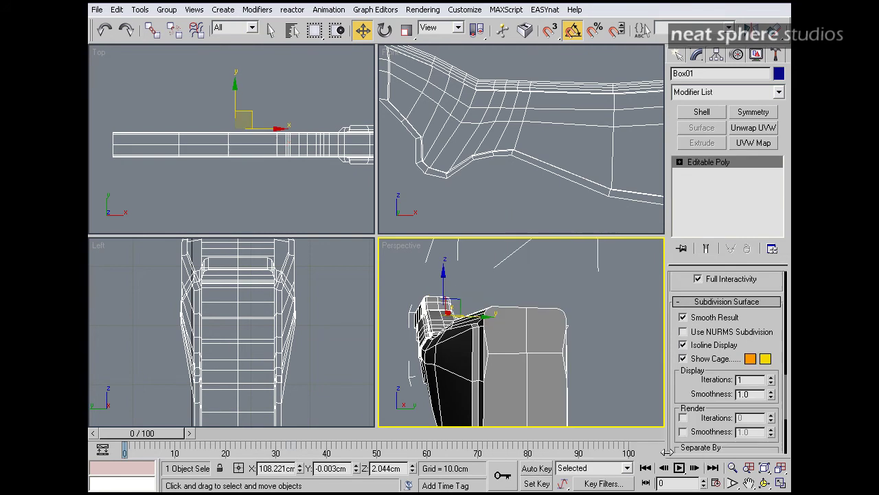
Exit isolation to bring back the rest of the rifle around the stock
key("alt+z")
left_click_drag(526, 332, 512, 389)
middle_click_drag(513, 390, 532, 348, "alt")
left_click_drag(531, 348, 560, 316)
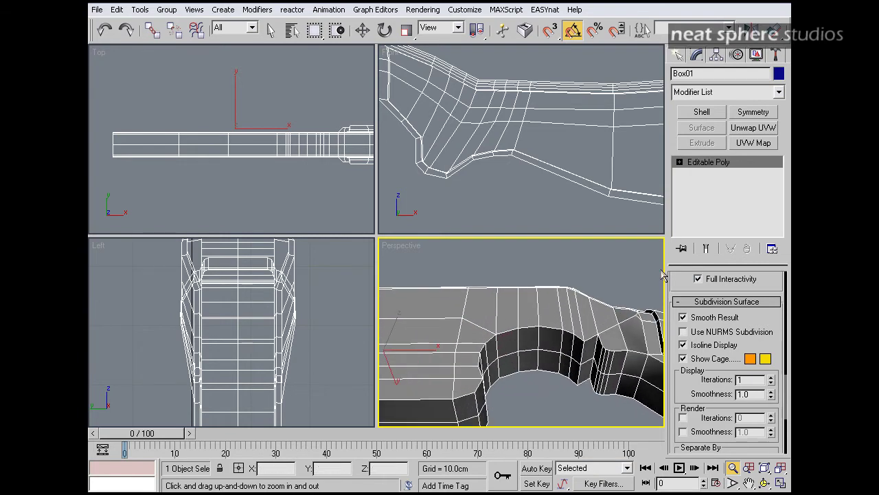
key("alt+q")
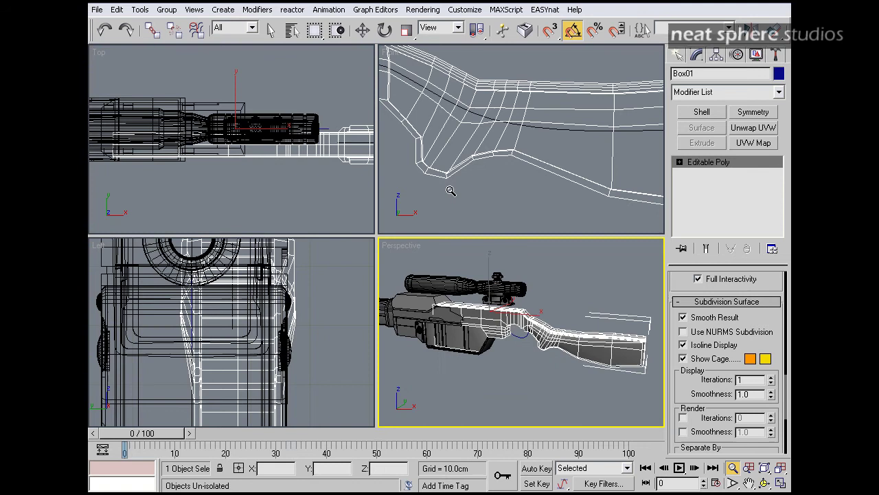
Move the upper end vertex of the curved trigger guard line up to the stock's pointed corner, and leave vertex editing
middle_click_drag(436, 187, 664, 201)
key("w")
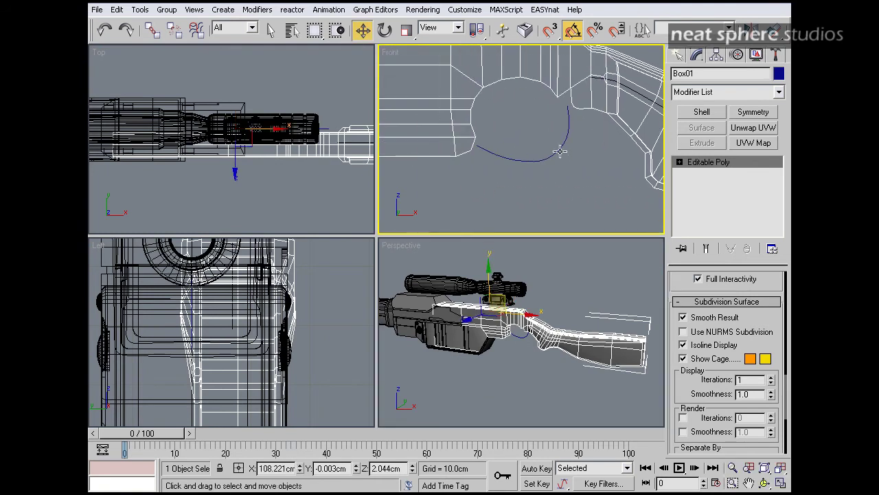
left_click(560, 151)
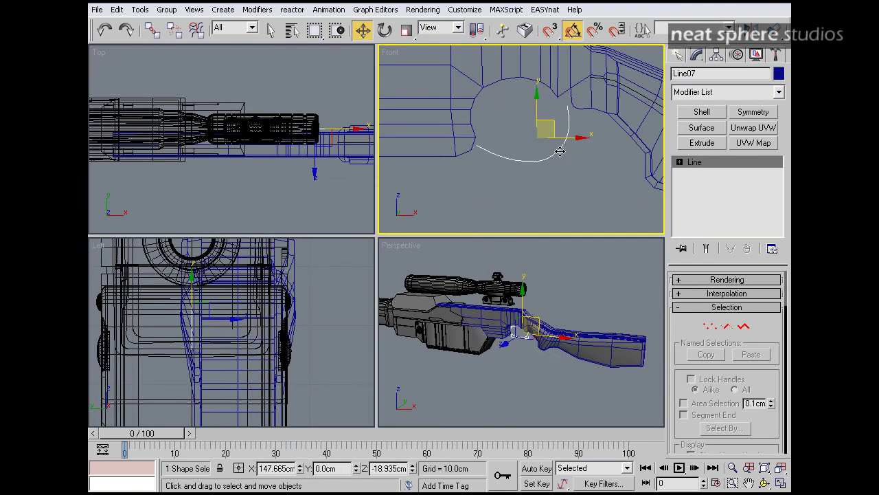
left_click(710, 325)
scroll(504, 182, "up", 5)
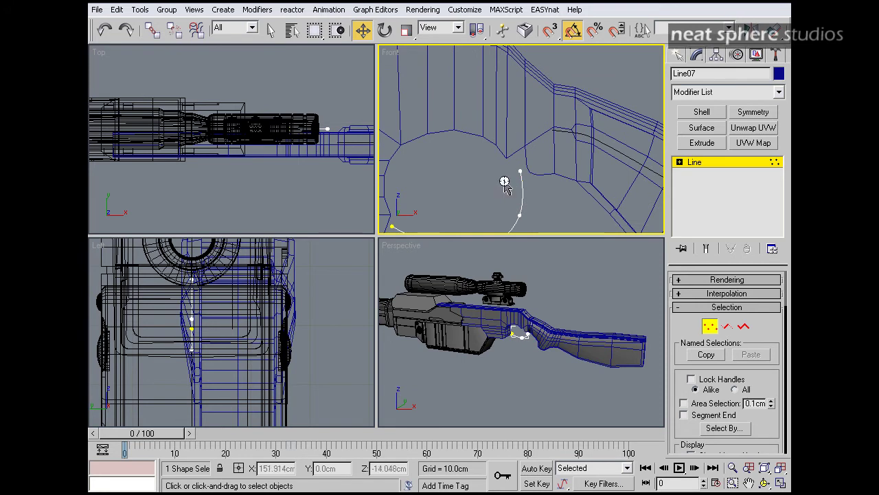
left_click(520, 171)
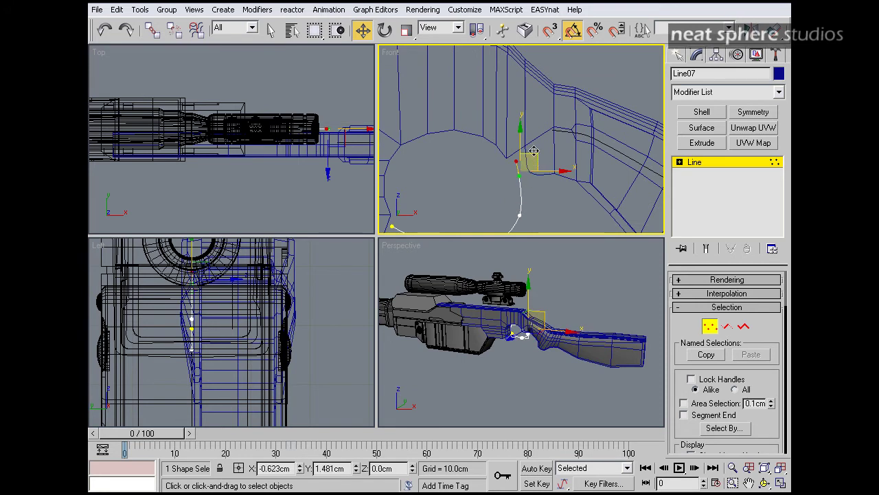
left_click_drag(533, 151, 525, 143)
middle_click_drag(567, 367, 589, 288, "alt")
key("alt+z")
left_click_drag(534, 349, 541, 306)
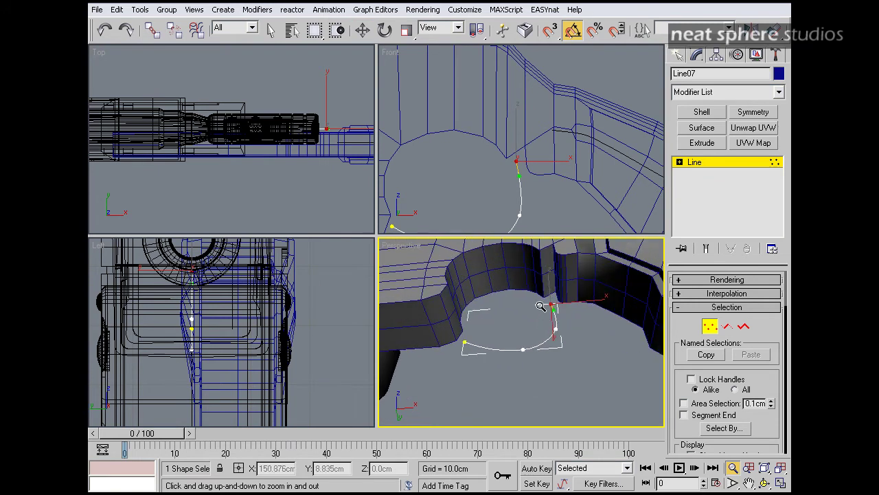
middle_click_drag(544, 300, 555, 335, "alt")
left_click(701, 166)
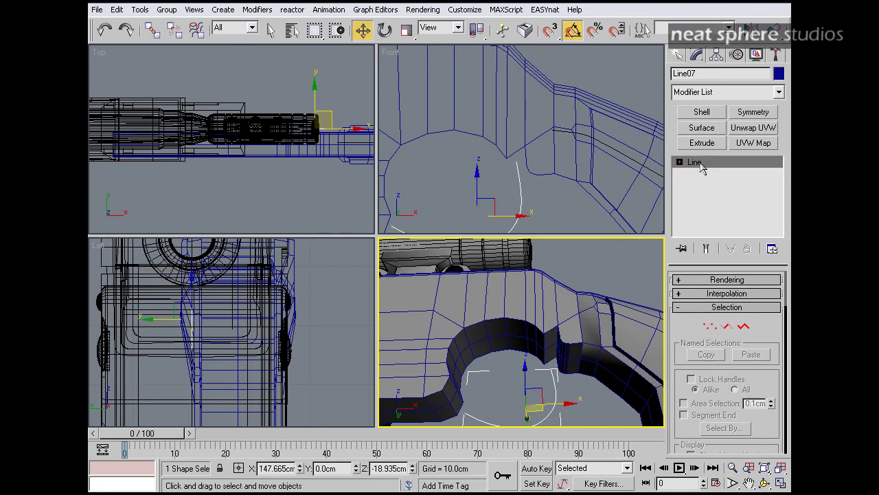
Raise the three stock vertices at the pointed corner behind the trigger opening to about -9.4 cm in Z
left_click(556, 172)
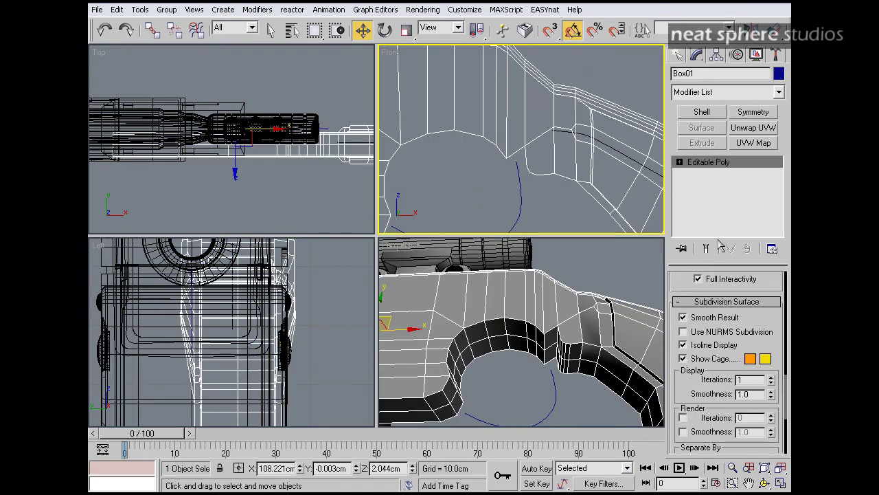
left_click(680, 161)
left_click(704, 173)
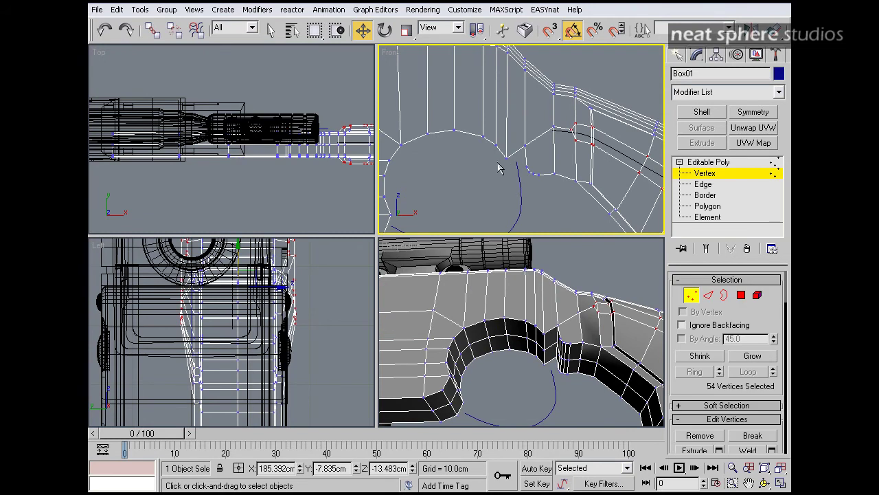
left_click_drag(498, 162, 523, 119)
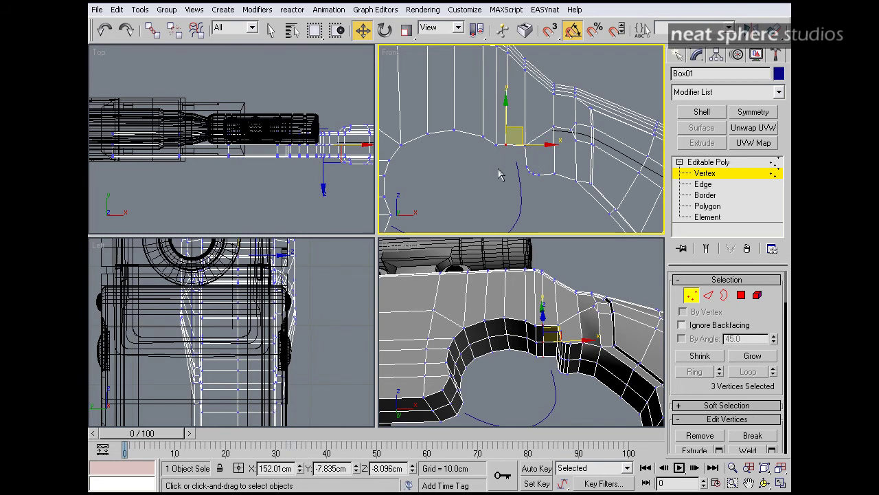
key("alt+z")
left_click_drag(519, 180, 509, 146)
key("w")
middle_click_drag(510, 146, 538, 131)
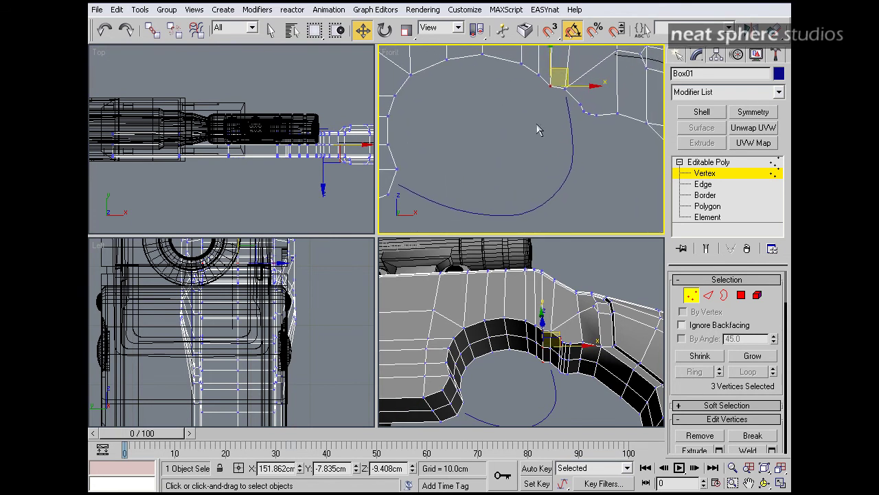
Select the four underside polygons of the stock where the rear end of the trigger guard line meets it
left_click(741, 296)
left_click(546, 341)
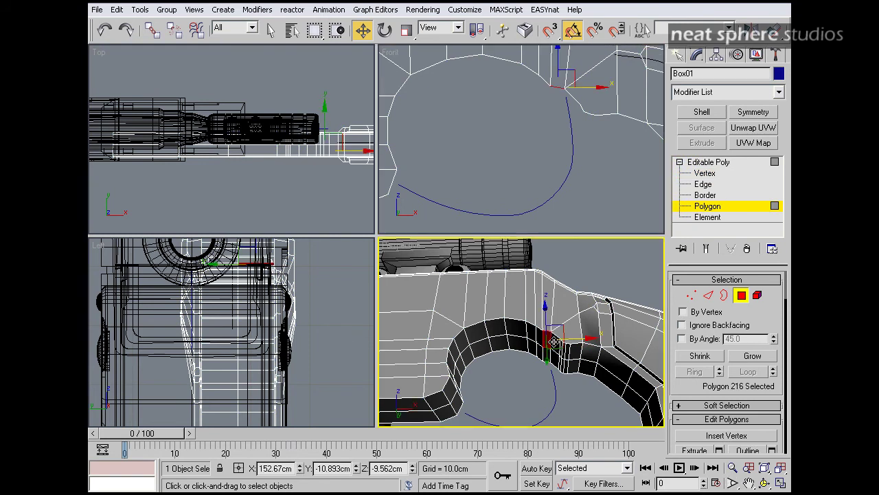
left_click(555, 343, "ctrl")
left_click(555, 357, "ctrl")
left_click(545, 354, "ctrl")
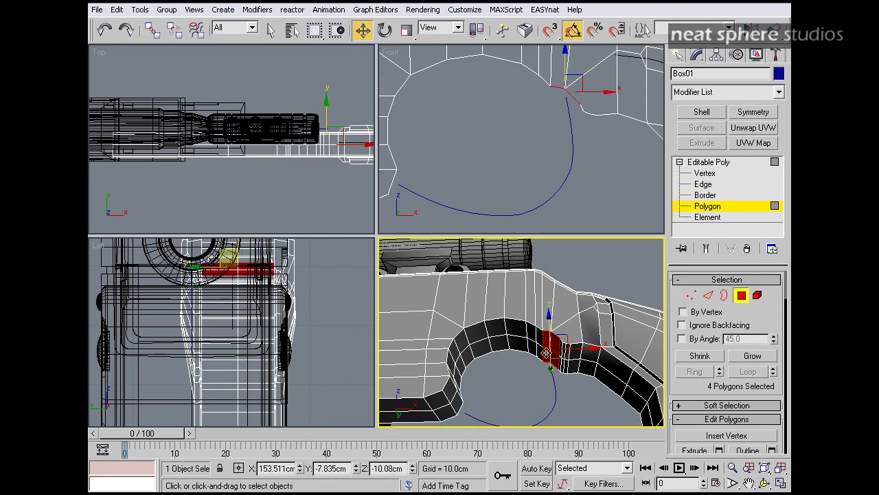
Switch the stock to edge editing around the trigger guard's rear attachment and clear the edge selection
middle_click_drag(544, 352, 586, 340, "alt")
mouse_move(585, 340)
left_mouse_down()
mouse_move(589, 330)
mouse_move(584, 341)
left_mouse_up()
middle_click_drag(584, 342, 572, 333)
left_click(708, 295)
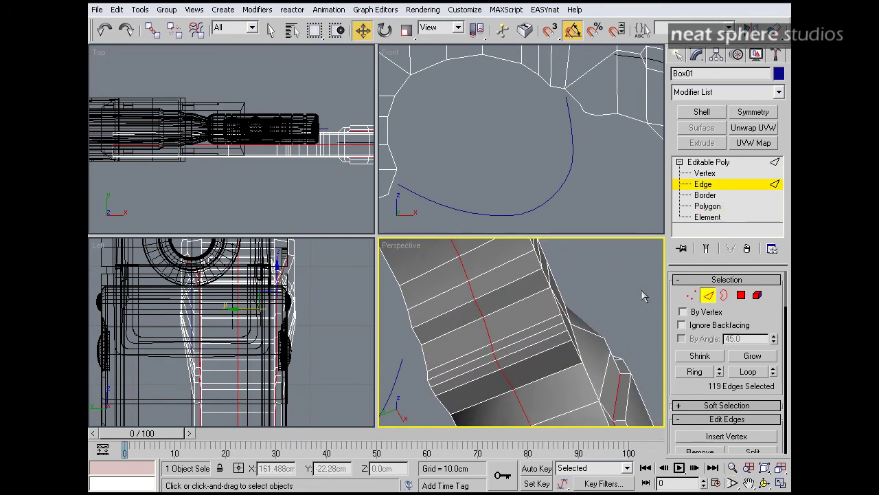
left_click(454, 318)
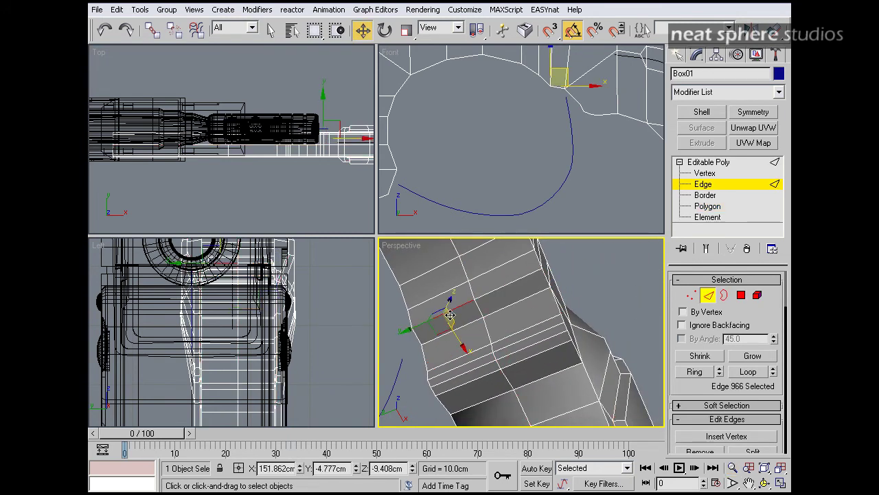
left_click(463, 327, "ctrl")
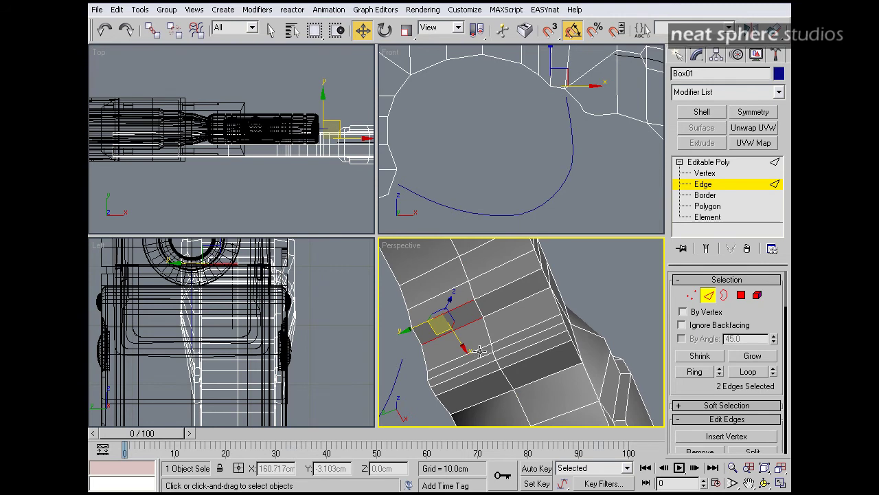
left_click(632, 292)
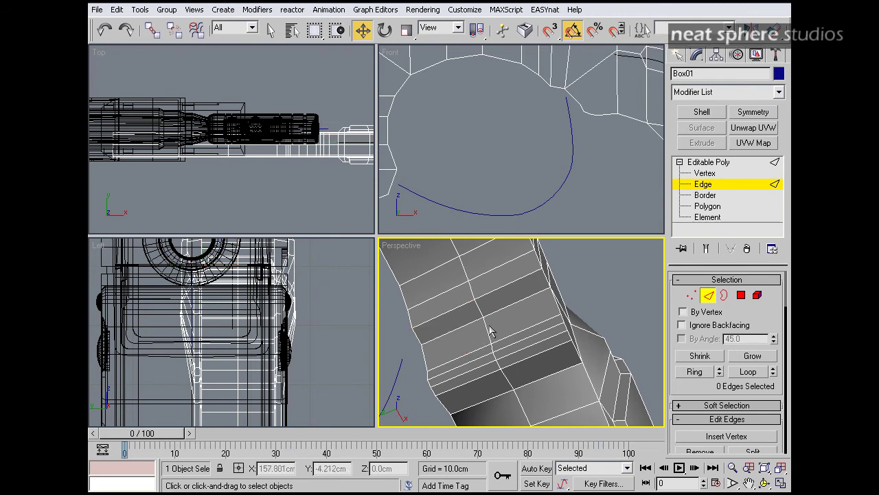
Connect the six crosswise edges on the underside at the trigger guard's rear attachment with 1 segment
left_click(442, 314)
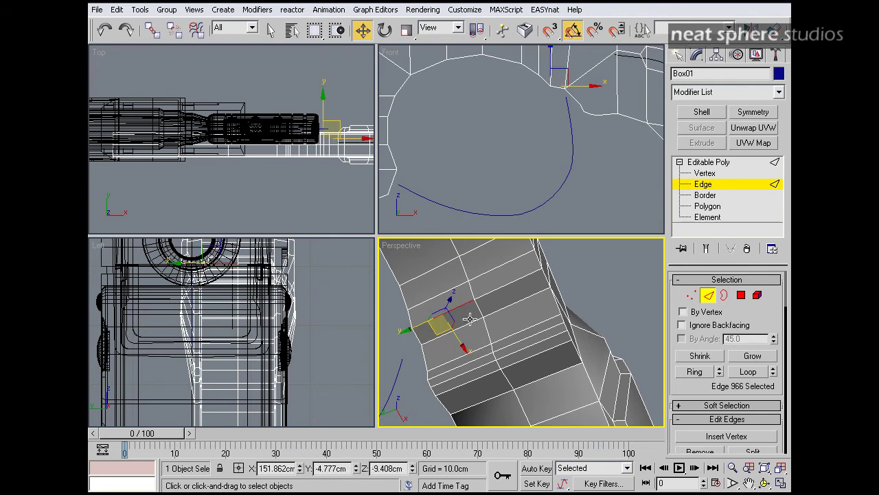
key("q")
left_click(472, 324, "ctrl")
left_click(478, 350, "ctrl")
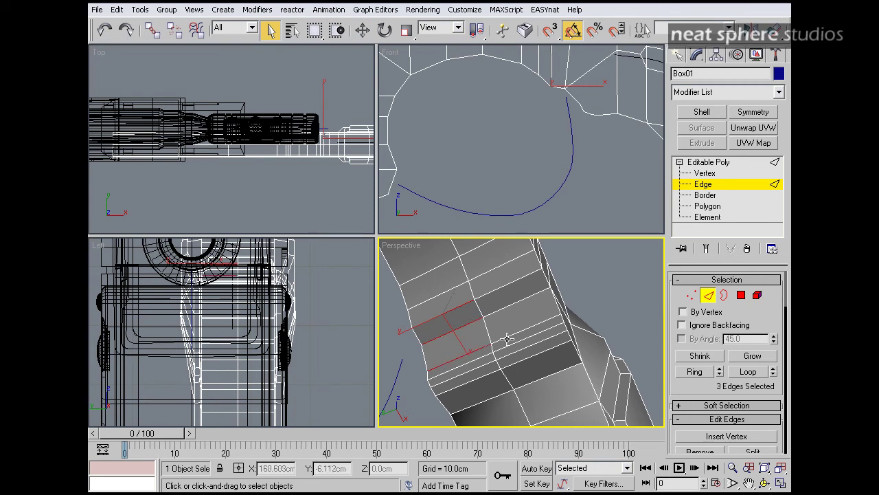
left_click(508, 338, "ctrl")
left_click(504, 307, "ctrl")
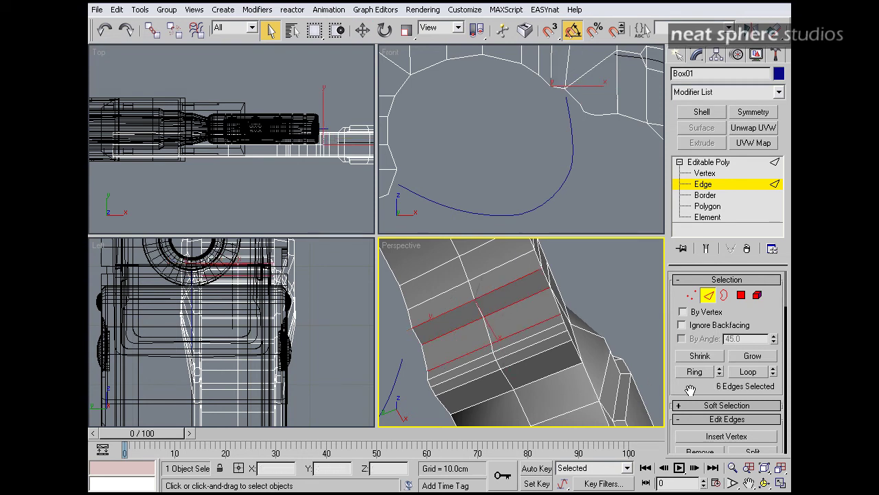
scroll(687, 367, "down", 5)
left_click(772, 406)
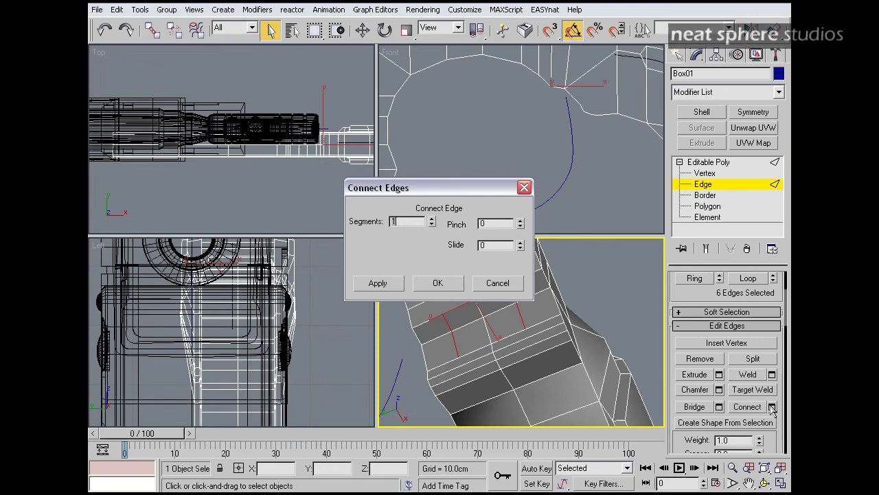
left_click_drag(473, 194, 549, 112)
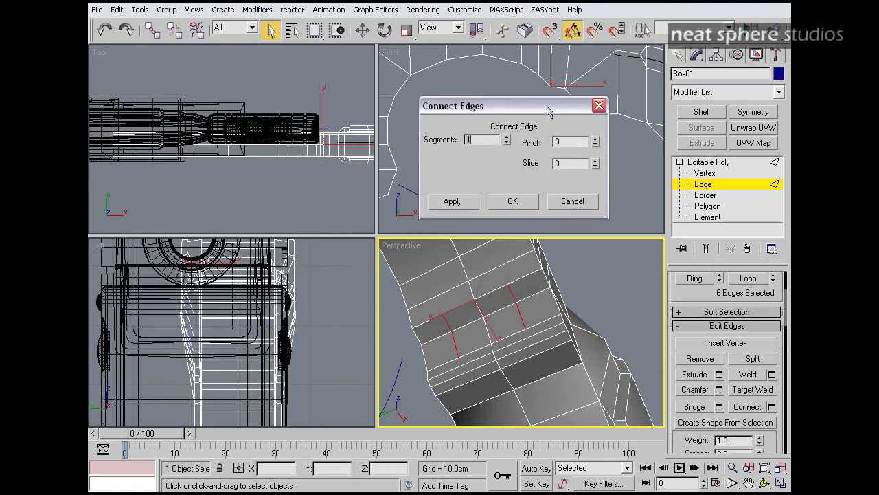
left_click(514, 202)
Select the four central underside polygons enclosed by the connected edges at the trigger guard's rear attachment
left_click(706, 207)
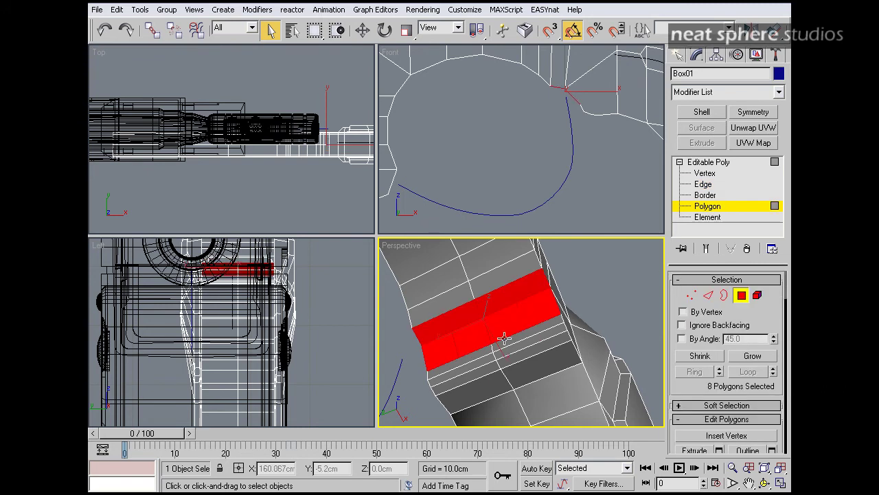
left_click(588, 288)
left_click(473, 314)
left_click(486, 304, "ctrl")
left_click(497, 323, "ctrl")
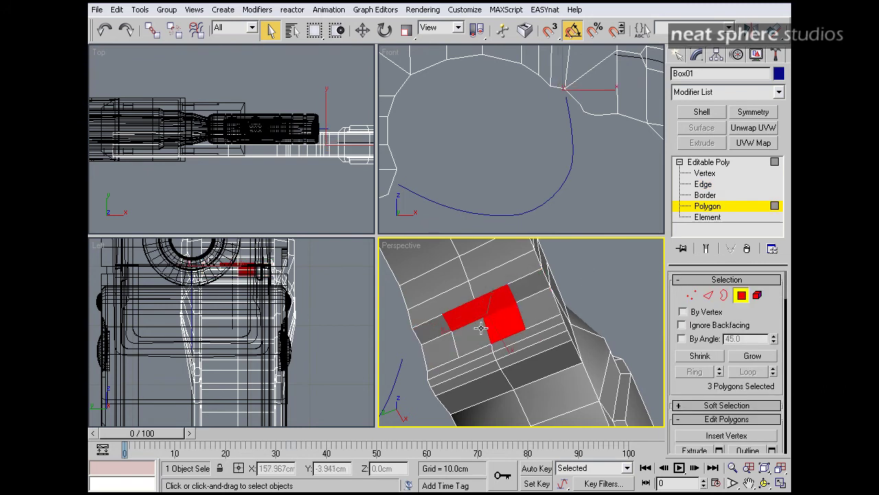
left_click(480, 328, "ctrl")
Connect the four crosswise edges on the stock's underside at the trigger guard's front attachment
middle_click_drag(560, 297, 358, 296, "alt")
key("alt+z")
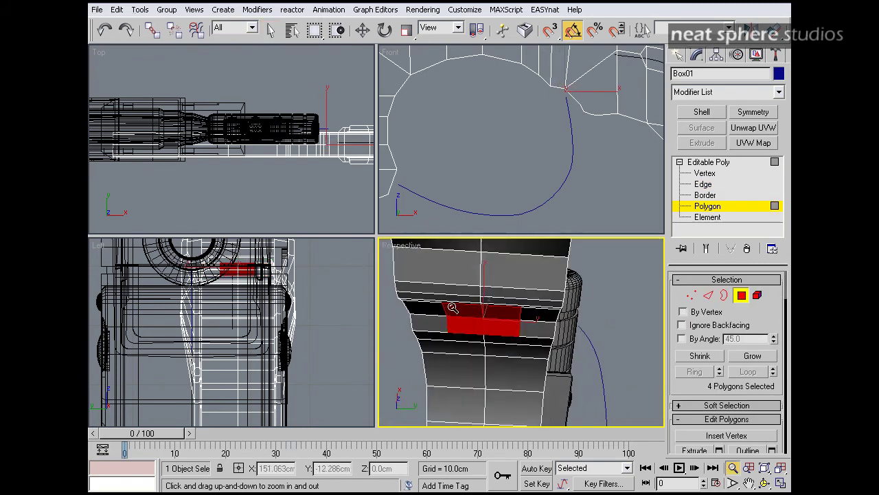
left_click_drag(450, 307, 489, 371)
middle_click_drag(489, 371, 584, 379, "alt")
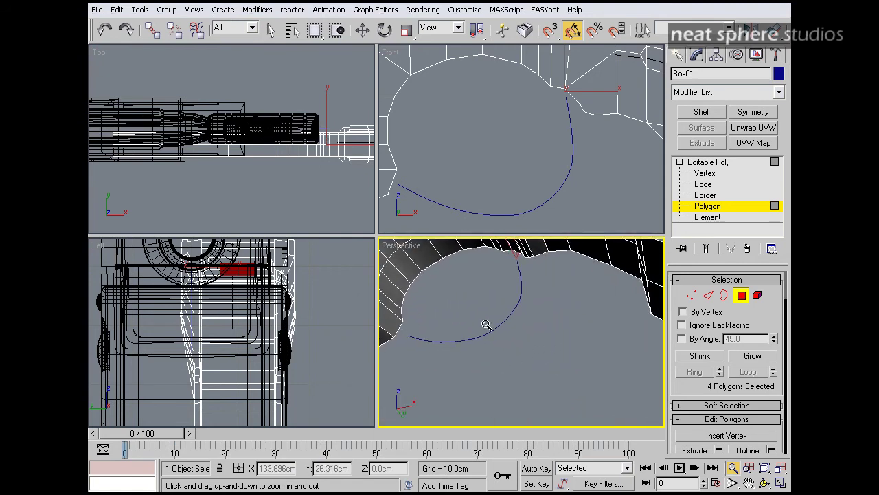
middle_click_drag(439, 313, 496, 330)
right_click(505, 353)
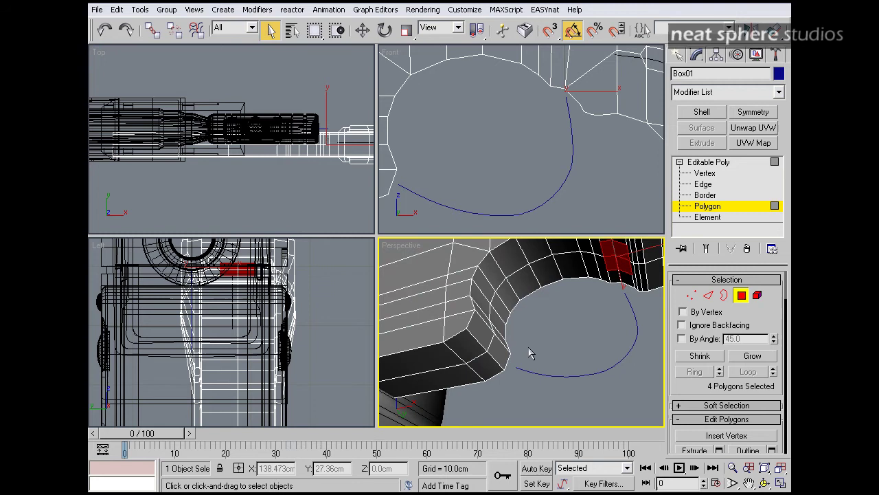
left_click(708, 296)
left_click(487, 327)
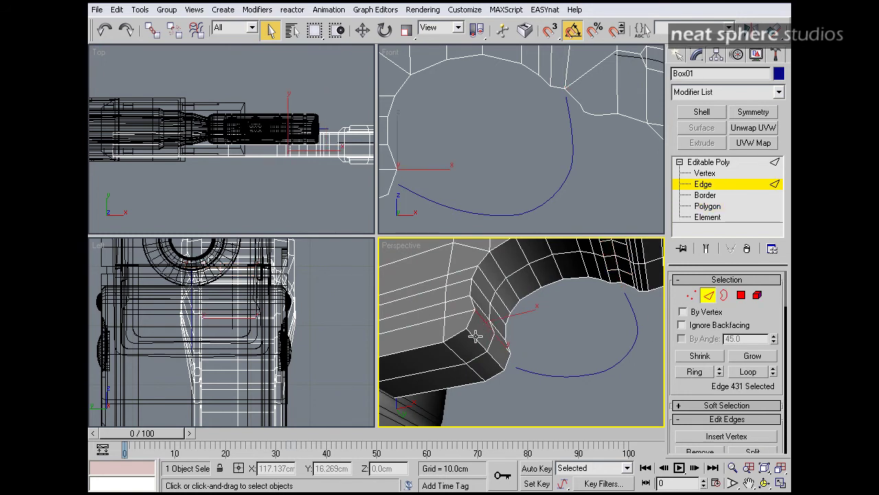
left_click(479, 340, "ctrl")
middle_click_drag(522, 335, 469, 350, "alt")
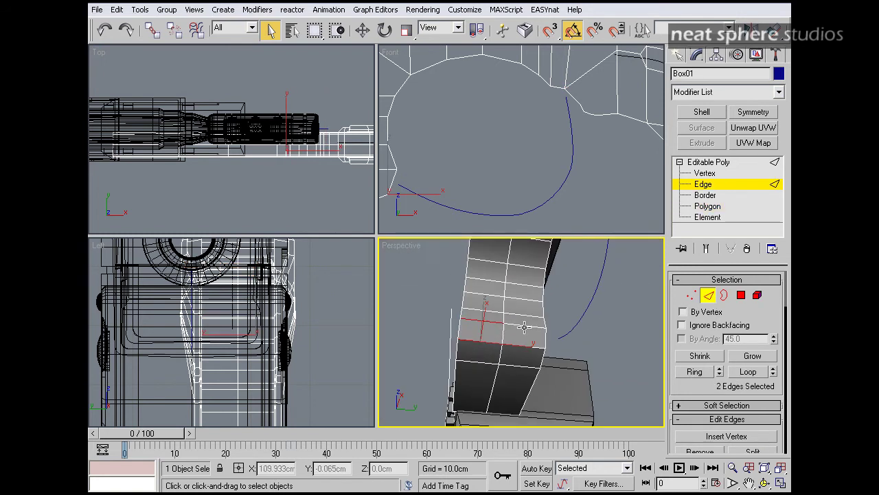
left_click(519, 347, "ctrl")
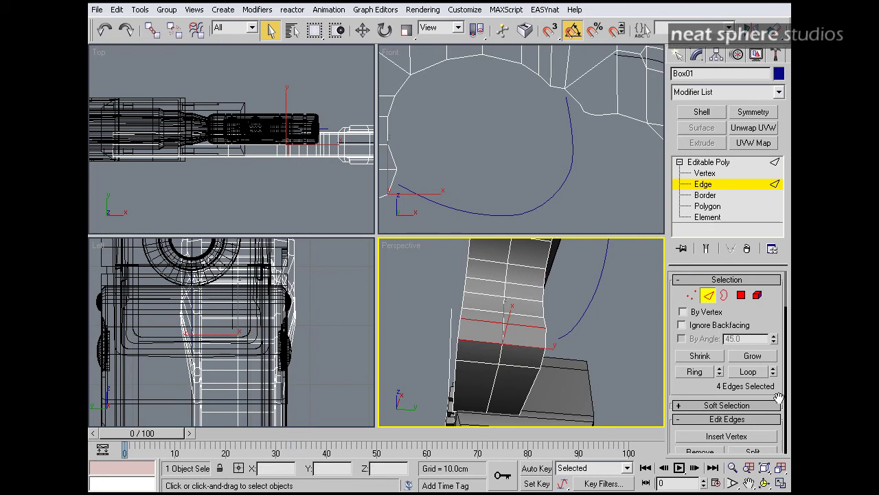
scroll(778, 426, "down", 3)
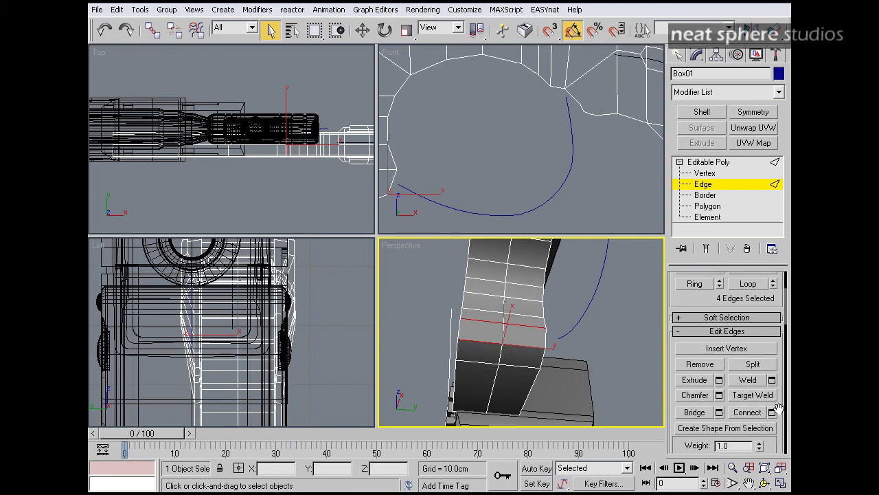
left_click(750, 412)
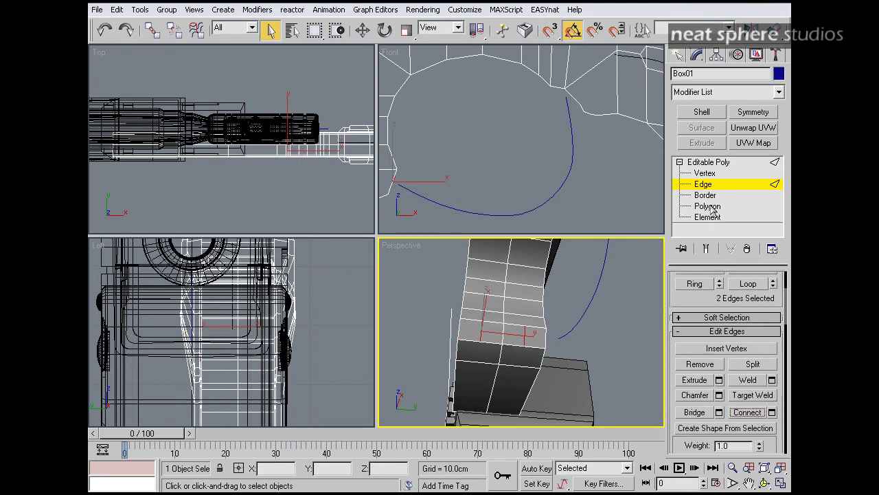
Return to polygon editing and add the central polygons at the trigger guard's front attachment to the rear polygon selection
left_click(603, 336)
middle_click_drag(594, 326, 566, 311, "alt")
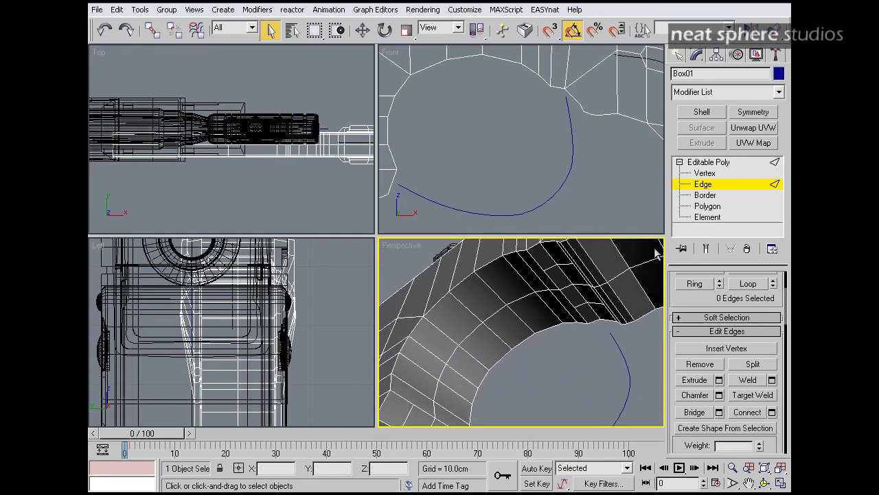
left_click(709, 207)
middle_click_drag(495, 413, 492, 408, "alt")
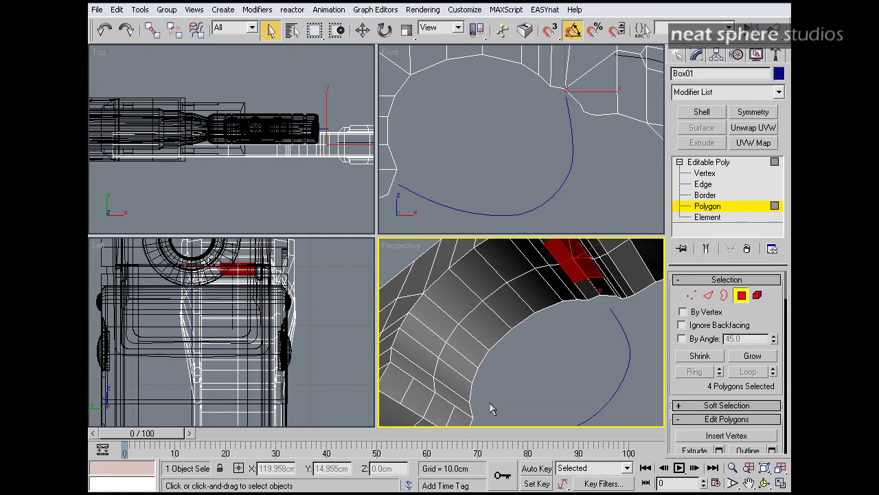
left_click(432, 405, "ctrl")
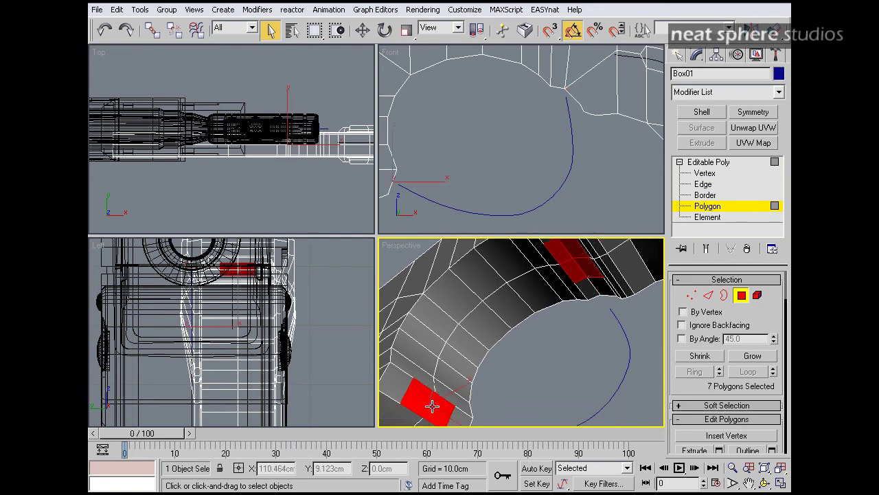
scroll(684, 388, "down", 5)
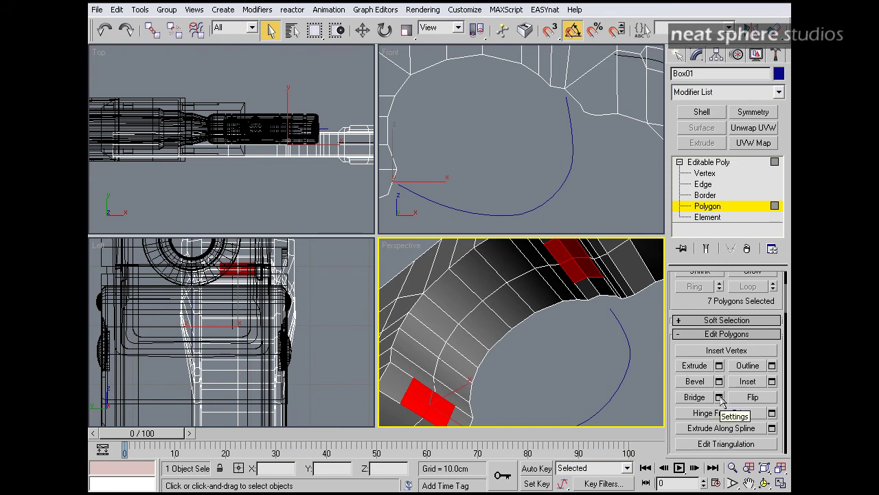
left_click(718, 397)
middle_click_drag(495, 356, 555, 402, "alt")
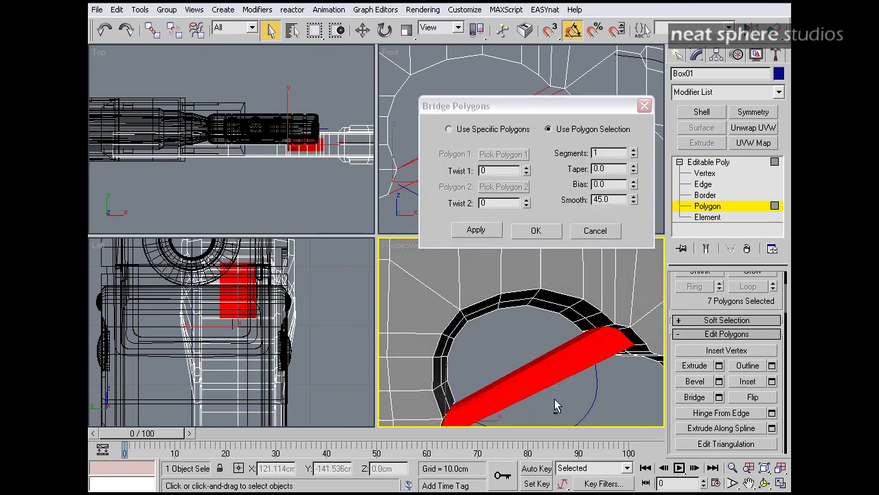
key("alt+z")
left_click_drag(549, 333, 545, 366)
middle_click_drag(545, 366, 538, 362, "alt")
left_click_drag(539, 357, 541, 338)
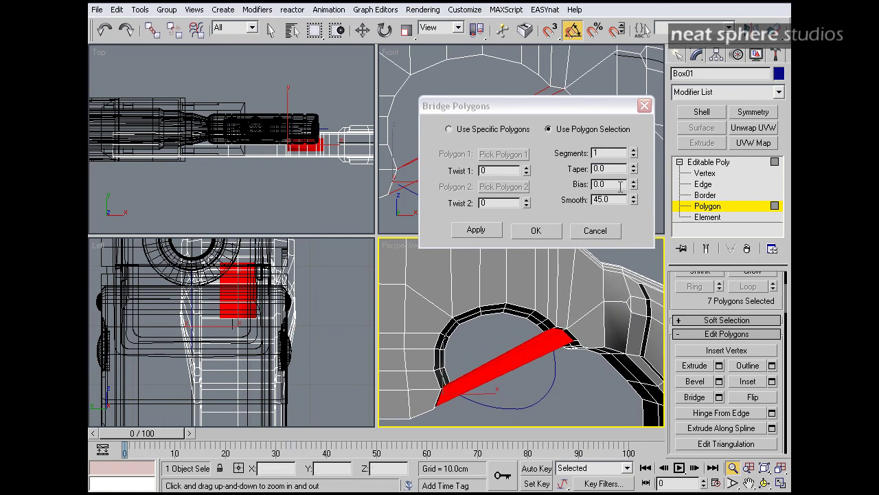
left_click(634, 151)
left_click(635, 150)
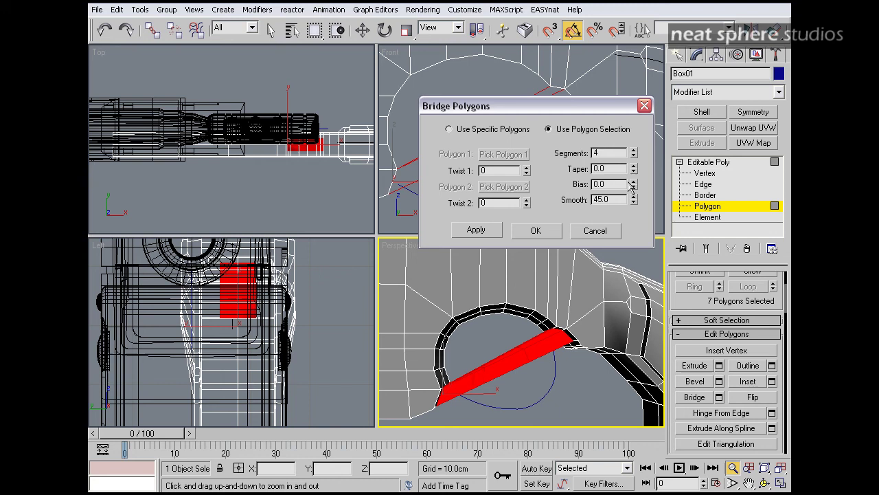
left_click_drag(634, 185, 630, 152)
left_click_drag(630, 184, 592, 261)
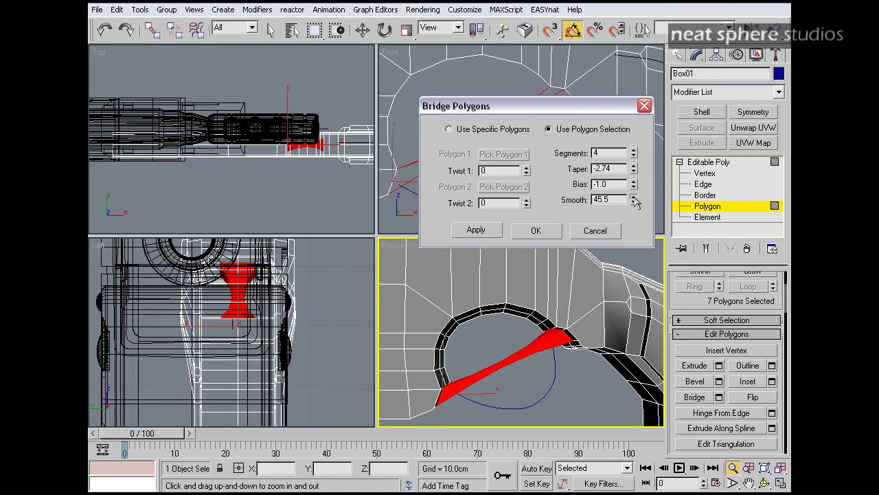
mouse_move(635, 201)
left_mouse_down()
mouse_move(632, 165)
mouse_move(630, 206)
left_mouse_up()
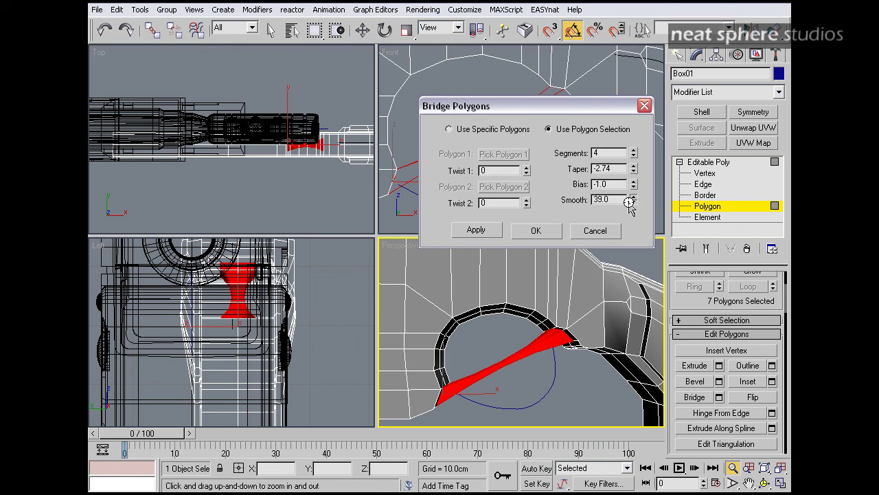
left_click(593, 231)
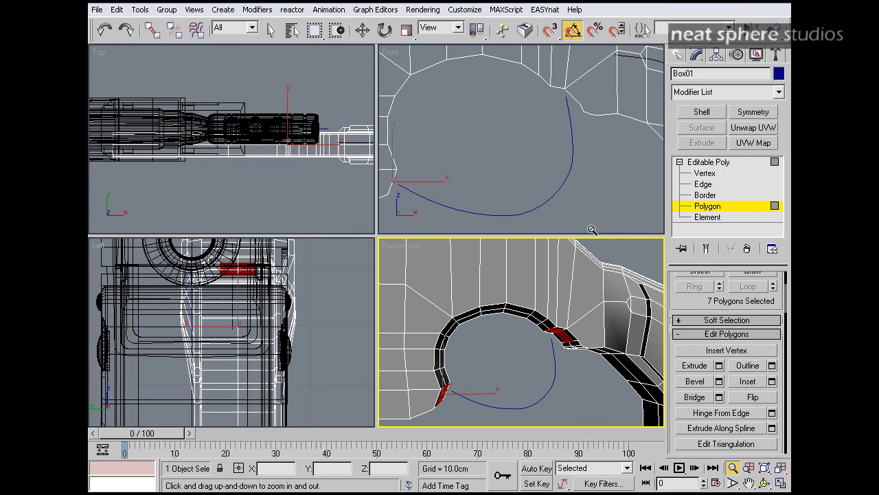
Try to bridge the selected front and rear underside polygons with 4 segments and a taper of 0
left_click(719, 397)
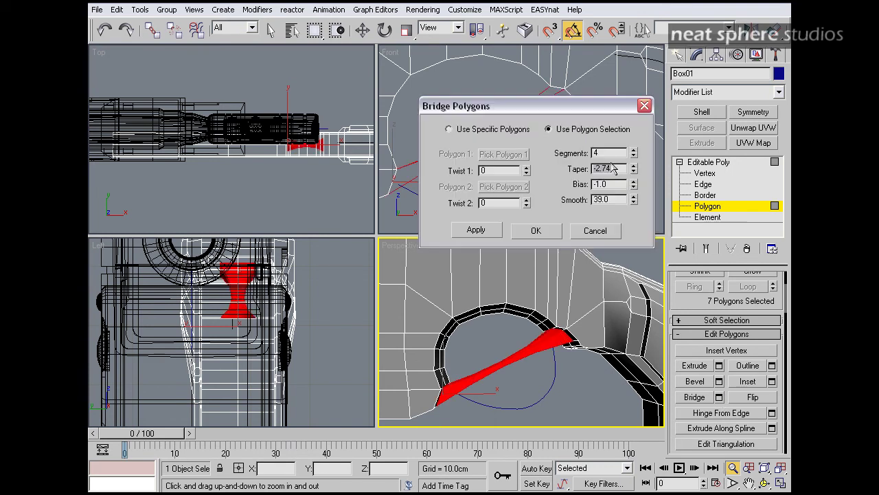
type("0")
key("Return")
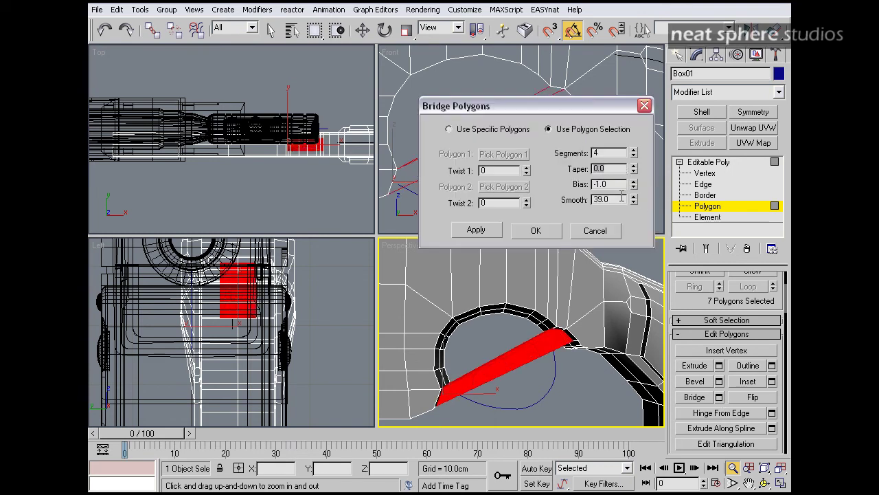
double_click(613, 184)
key("Tab")
left_click(536, 231)
Undo the bridge across the trigger opening and clear the vertex selection
left_click(704, 174)
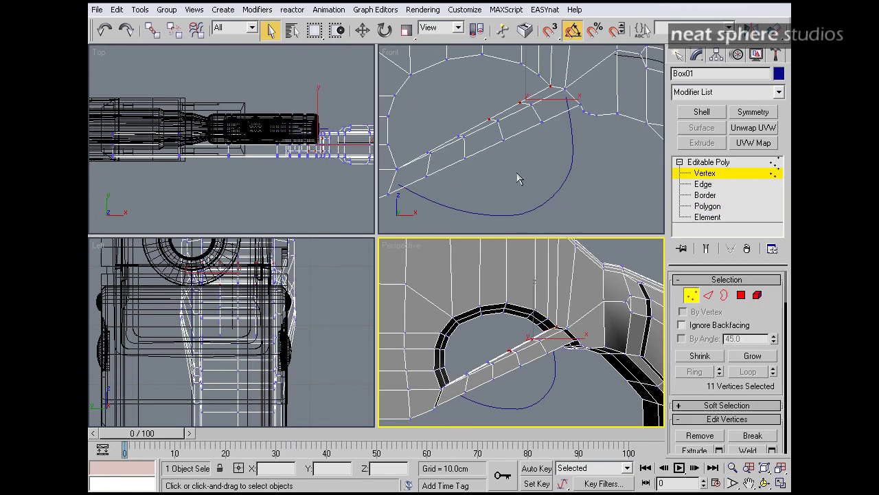
mouse_move(571, 342)
middle_mouse_down("alt")
mouse_move(543, 212)
mouse_move(447, 310)
mouse_move(577, 357)
mouse_move(609, 349)
mouse_move(571, 350)
middle_mouse_up("alt")
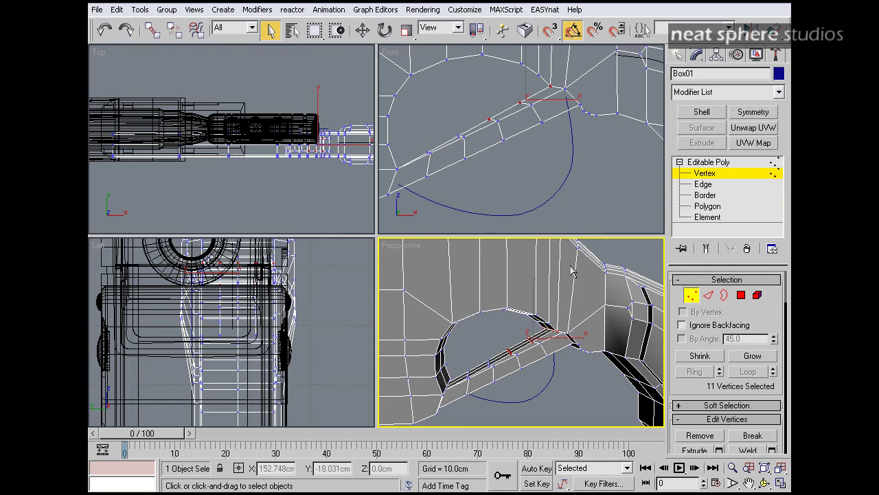
key("ctrl+z")
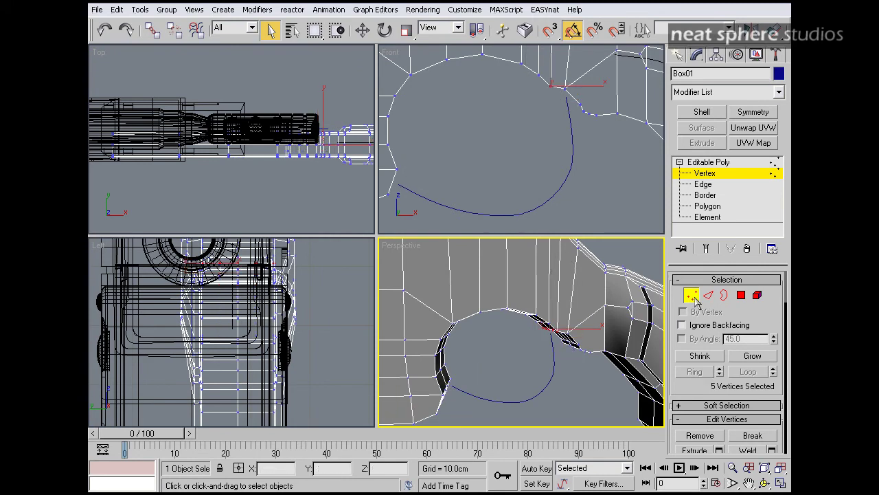
left_click(571, 391)
Select the two central underside polygons of the stock at the trigger guard's front attachment
middle_click_drag(581, 373, 550, 299, "alt")
key("alt+z")
left_click_drag(562, 331, 561, 320)
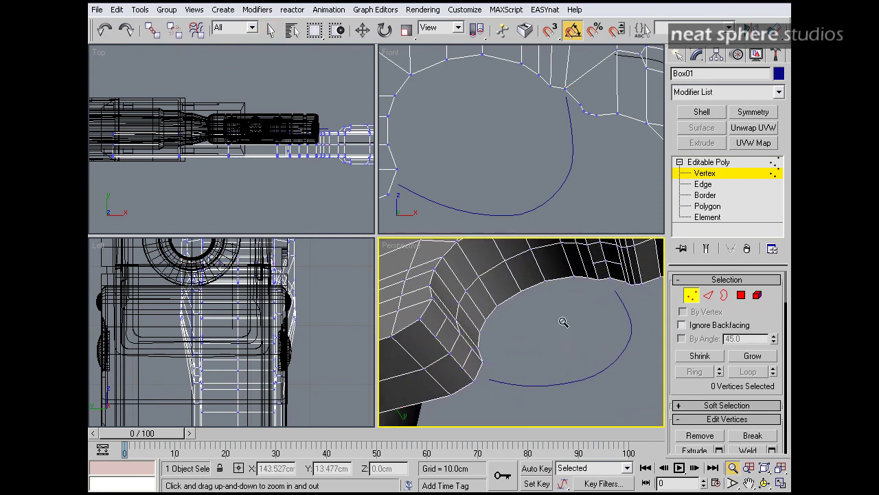
left_click(741, 295)
left_click(452, 343)
left_click(589, 320)
left_click(447, 337)
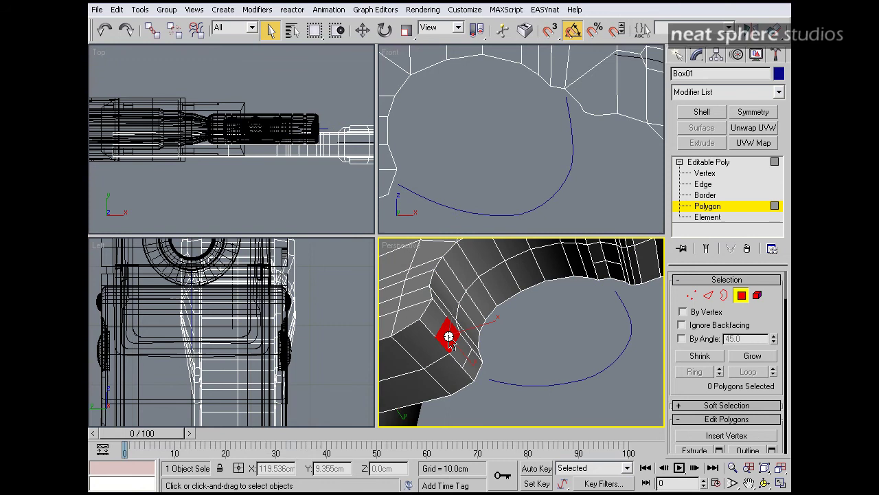
left_click(456, 349, "ctrl")
Extrude the two selected polygons along the curved trigger guard line, Line07, with 6 segments
scroll(696, 388, "down", 4)
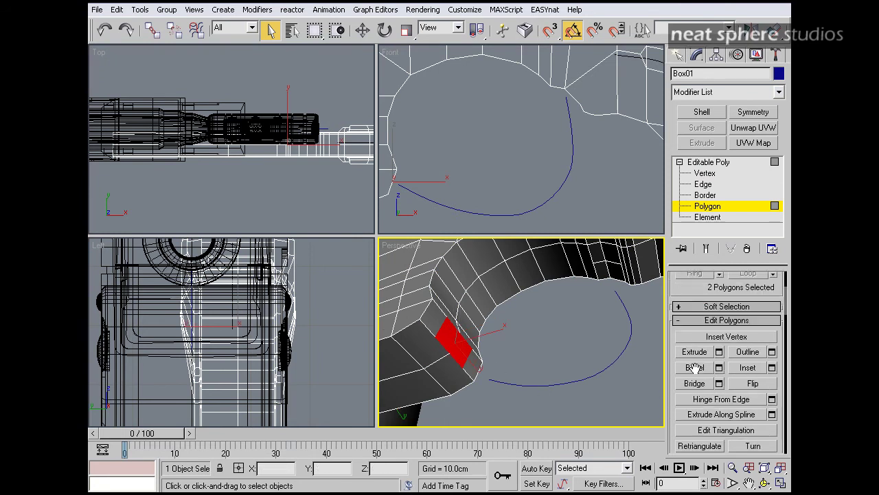
left_click(772, 382)
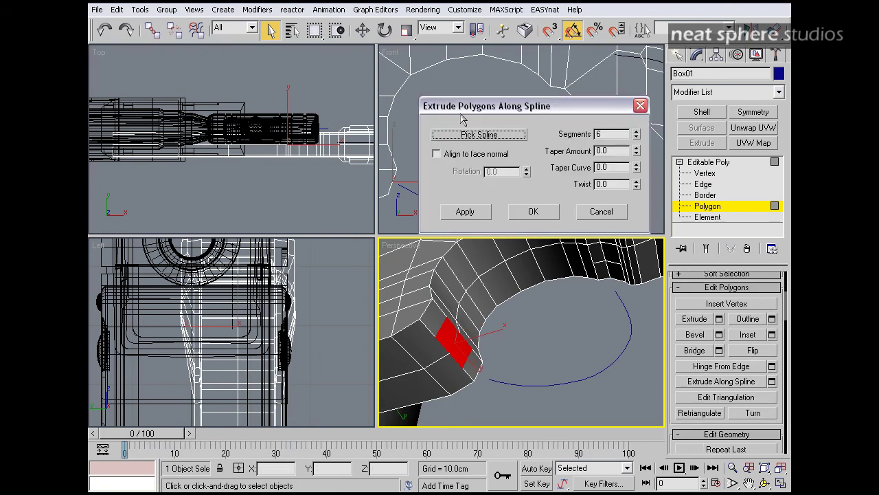
left_click(465, 136)
left_click(583, 380)
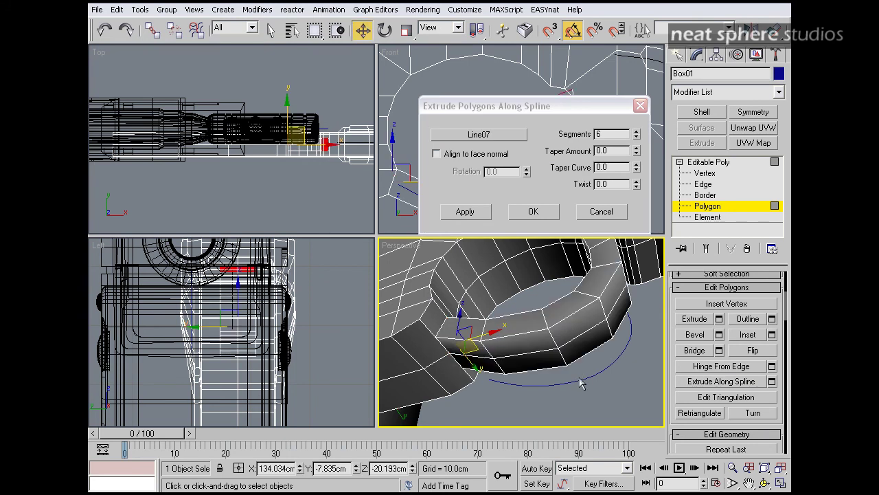
mouse_move(560, 350)
middle_mouse_down("alt")
mouse_move(593, 410)
mouse_move(557, 353)
mouse_move(570, 344)
mouse_move(571, 352)
middle_mouse_up("alt")
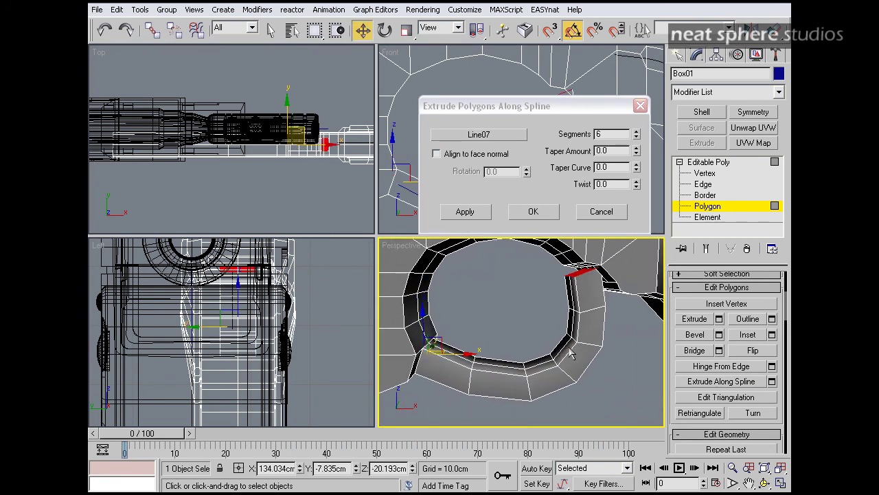
left_click(542, 210)
Lower the end polygons of the trigger guard extrusion to about -11.3 cm in Z
middle_click_drag(542, 288, 536, 334, "alt")
scroll(559, 304, "up", 3)
scroll(560, 305, "down", 2)
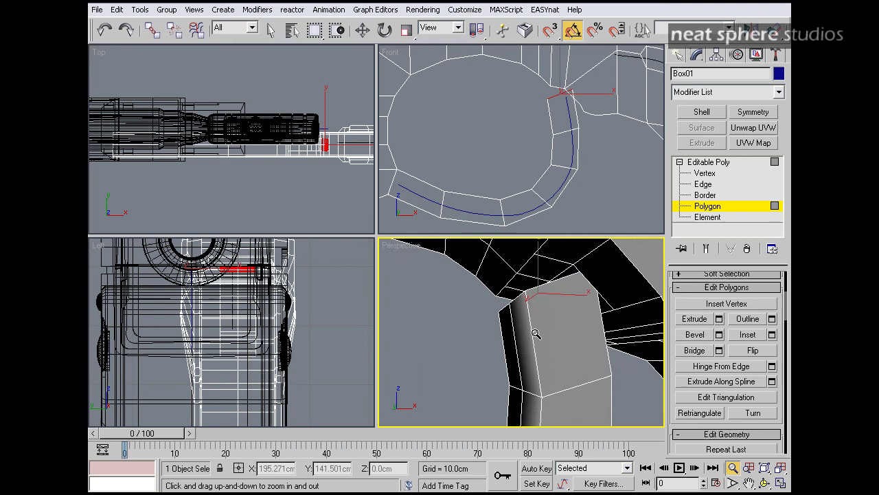
key("w")
left_click_drag(556, 281, 548, 303)
Rotate the trigger guard's end polygons until they lie roughly level beneath the rear attachment
middle_click_drag(549, 303, 714, 297, "alt")
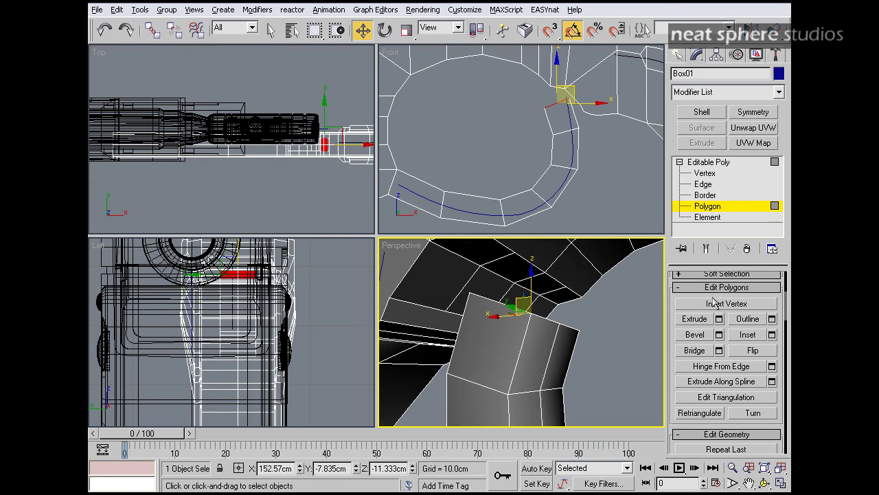
key("e")
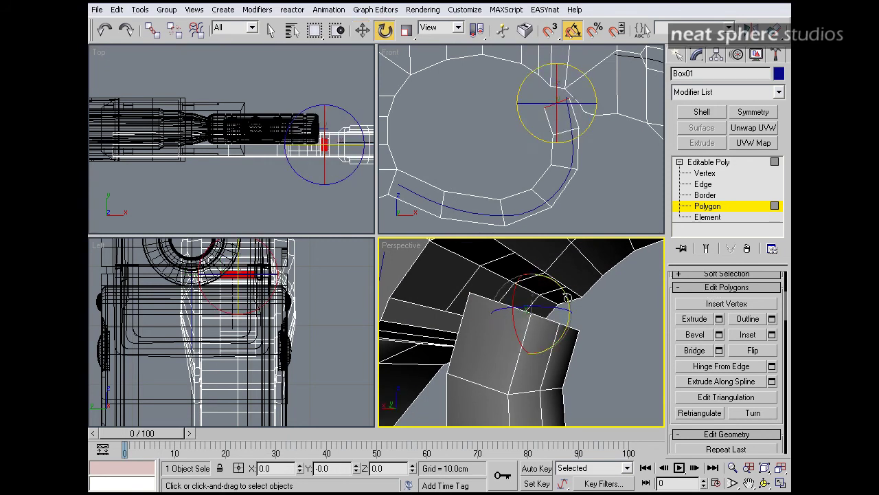
mouse_move(566, 297)
left_mouse_down()
mouse_move(565, 278)
mouse_move(566, 311)
left_mouse_up()
middle_click_drag(566, 311, 590, 317, "alt")
key("w")
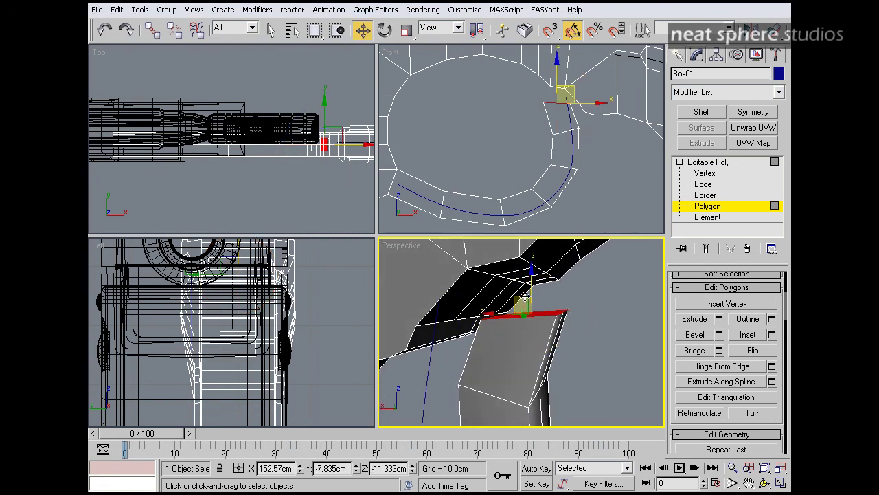
Move the trigger guard's end polygons back and down to about X 153.4 cm and Z -12.0 cm
left_click(571, 90)
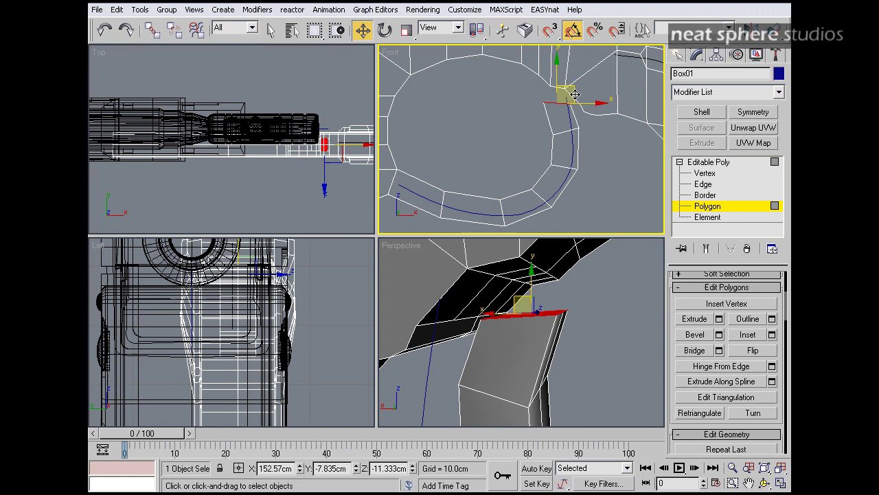
left_click_drag(572, 93, 581, 124)
Add the stock's underside polygons at the rear attachment, directly above the trigger guard's end, to the polygon selection
middle_click_drag(615, 278, 587, 257, "alt")
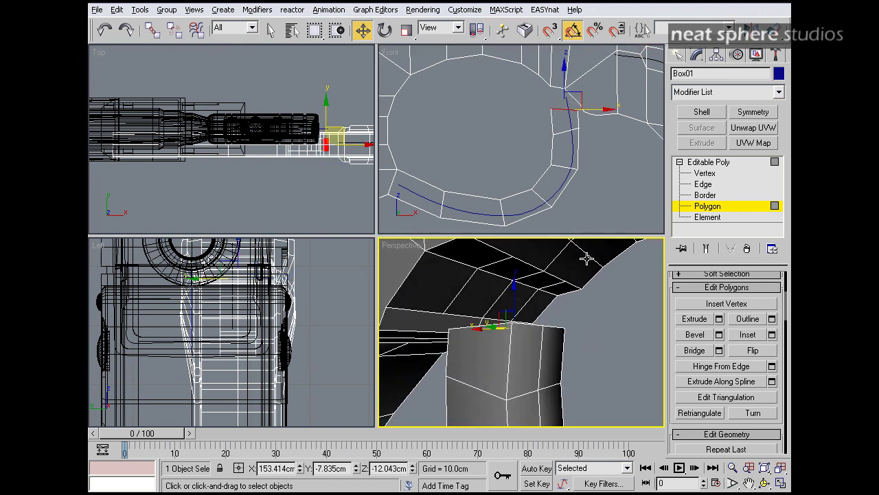
left_click(513, 272, "ctrl")
left_click(542, 283, "ctrl")
left_click(519, 297, "ctrl")
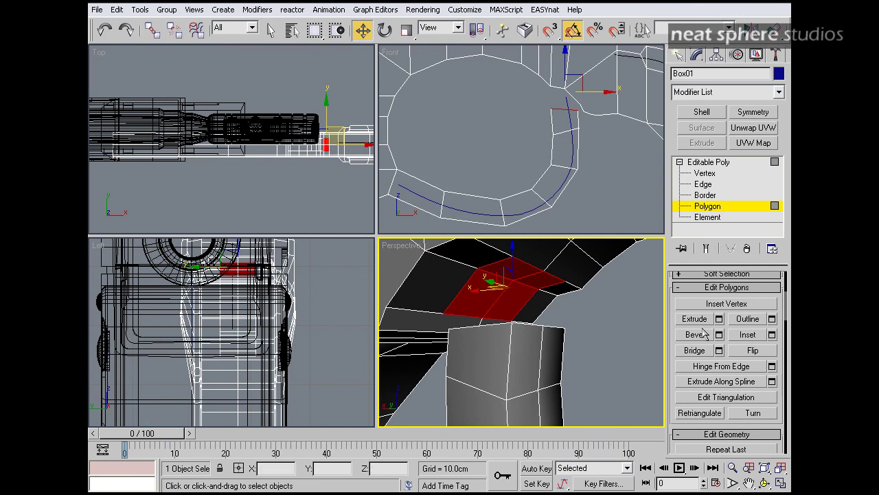
Bridge the trigger guard's end polygons to the rear attachment using 1 segment, Twist 1 at 0, Twist 2 at 1 and Bias 0
left_click(719, 350)
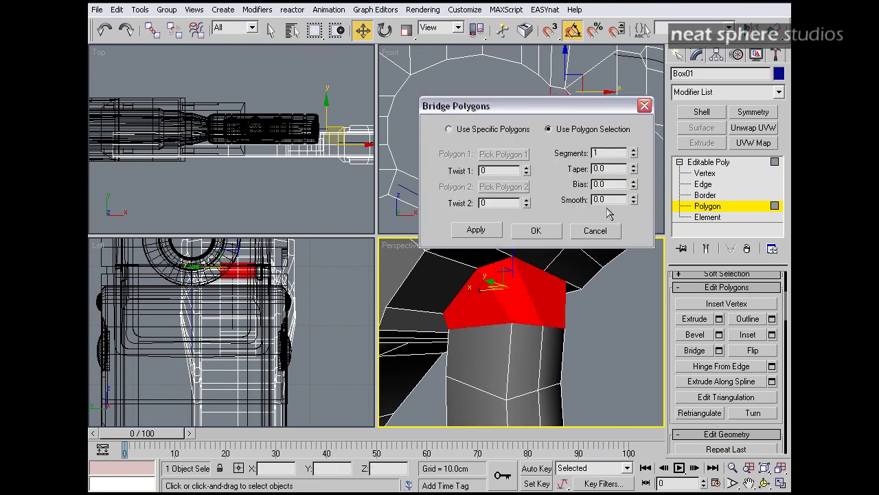
middle_click_drag(586, 311, 503, 316, "alt")
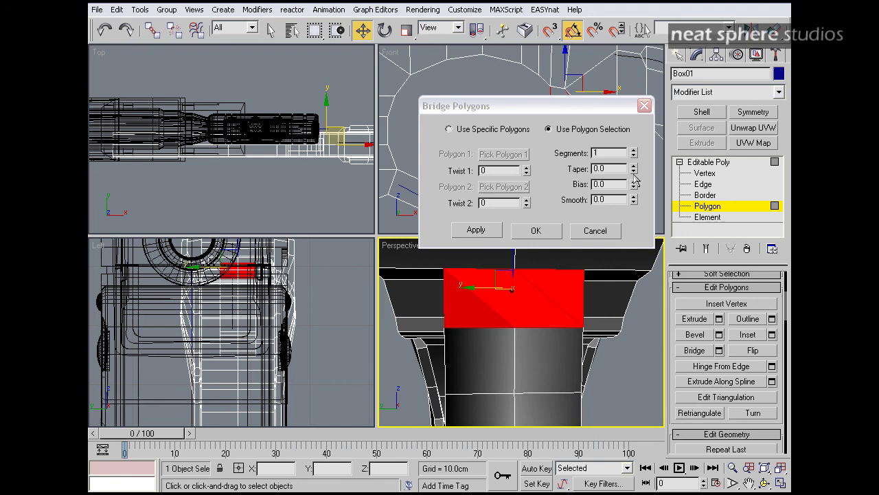
left_click_drag(633, 184, 633, 180)
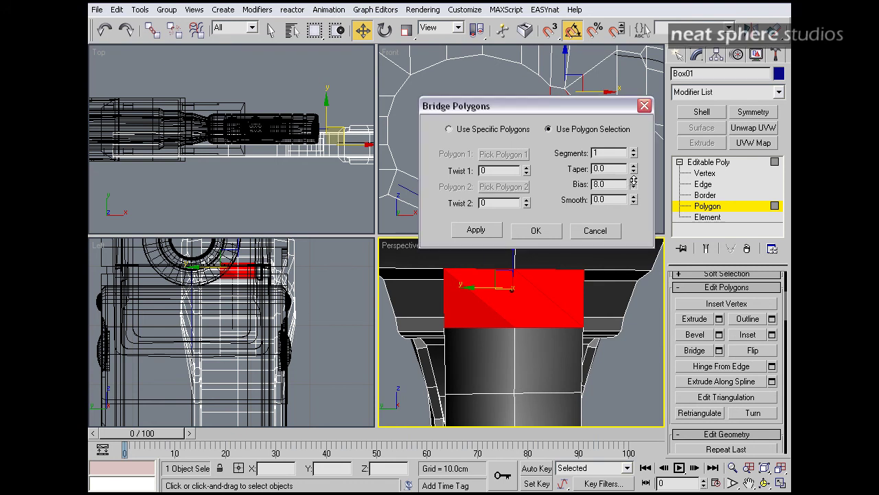
left_click(527, 167)
left_click(527, 174)
left_click(527, 173)
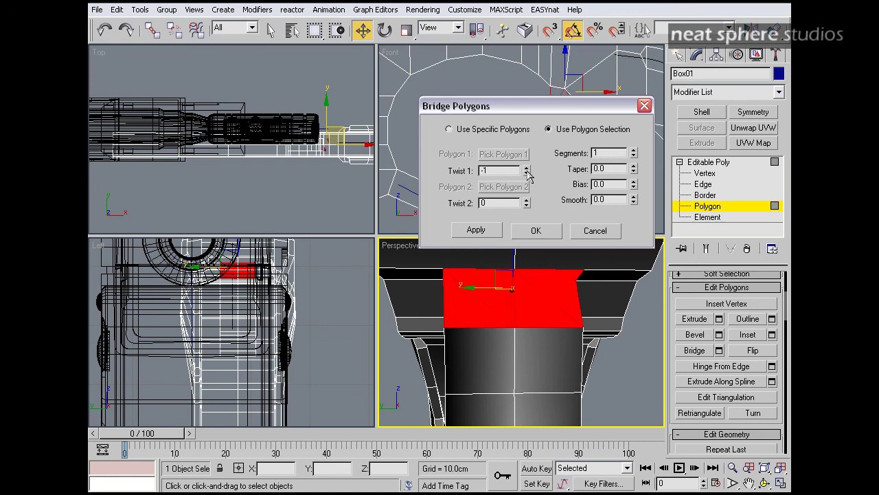
left_click(526, 168)
left_click(526, 200)
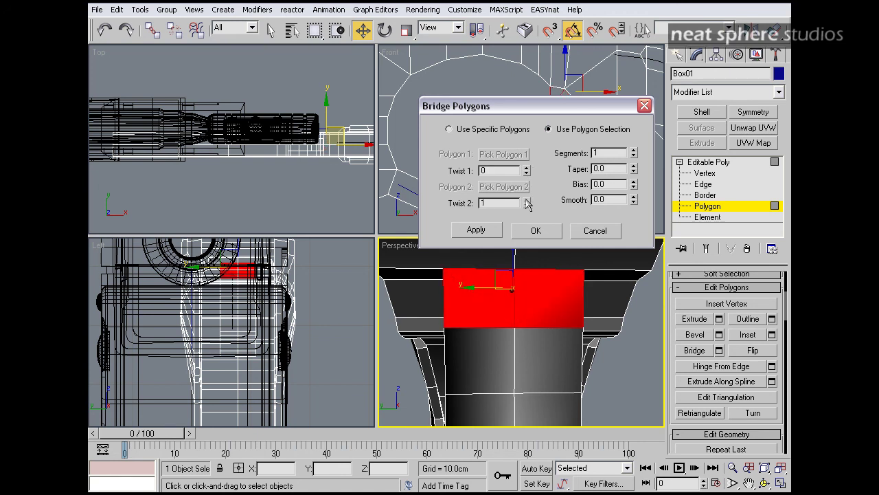
middle_click_drag(589, 334, 453, 295, "alt")
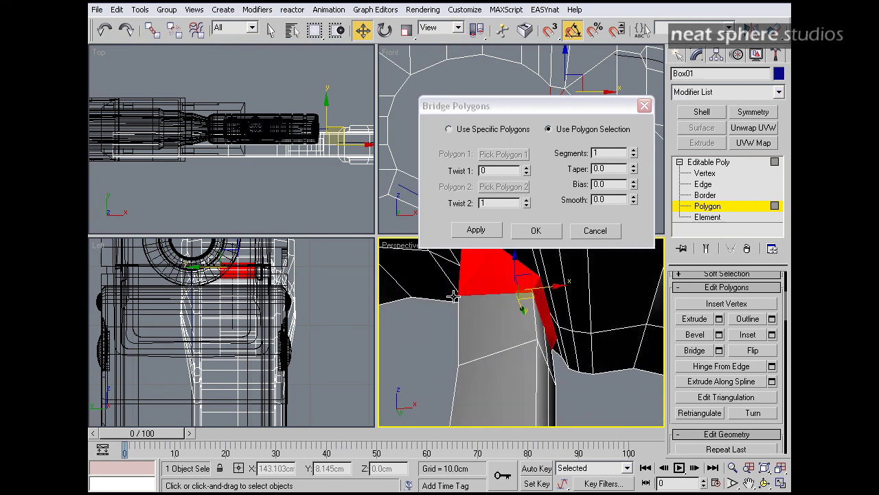
left_click(535, 230)
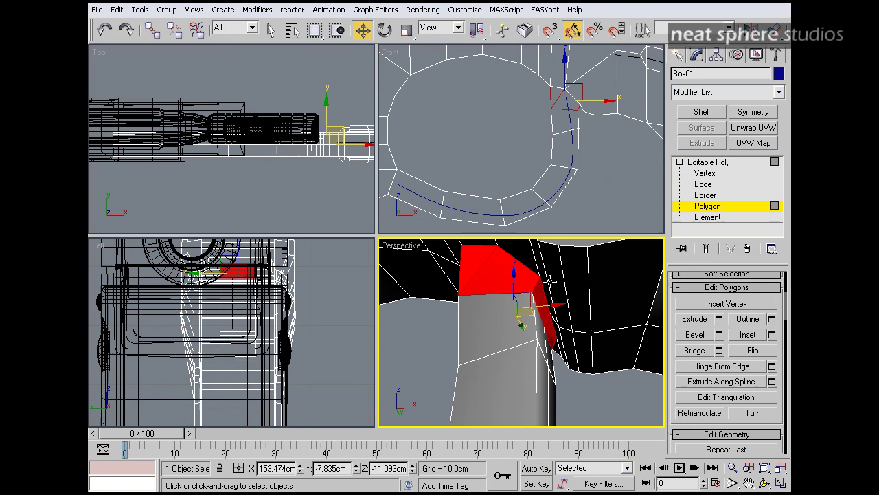
Examine the bridged trigger guard and the surrounding stock in an enlarged perspective view
left_click(559, 308)
key("alt+z")
left_click_drag(567, 318, 543, 338)
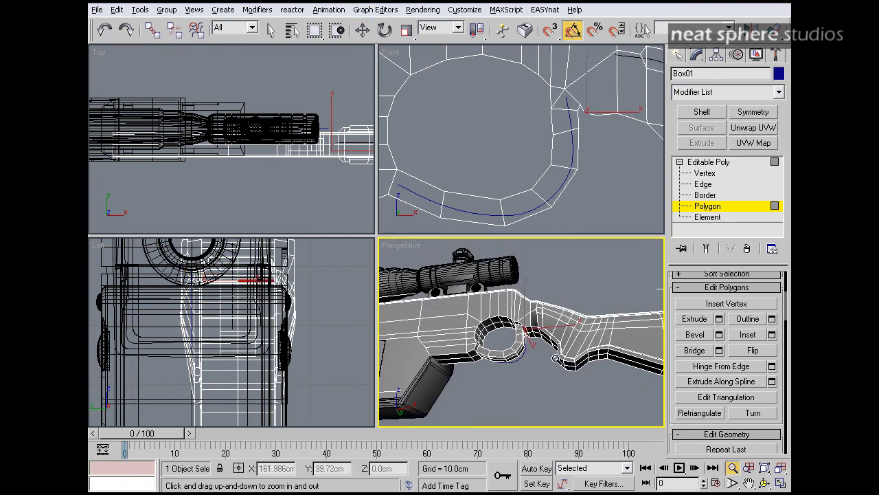
middle_click_drag(543, 338, 551, 364, "alt")
left_click_drag(551, 365, 541, 354)
middle_click_drag(541, 355, 642, 394, "alt")
left_click(781, 484)
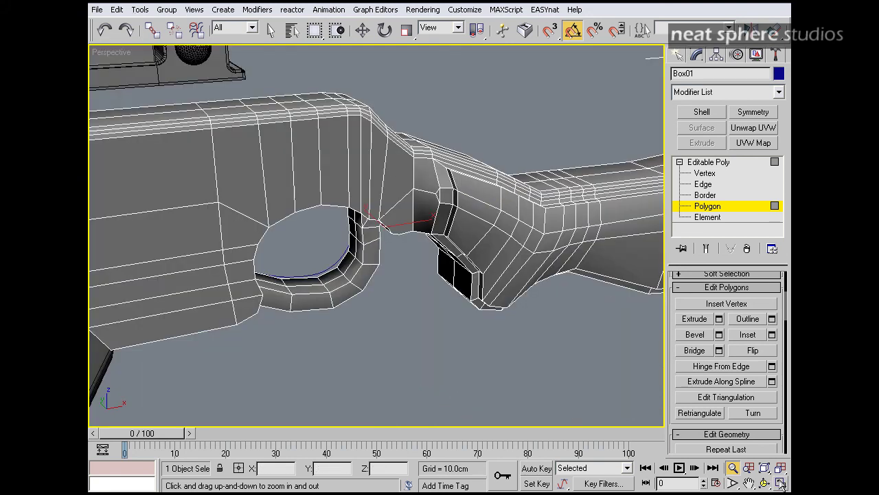
scroll(476, 161, "down", 3)
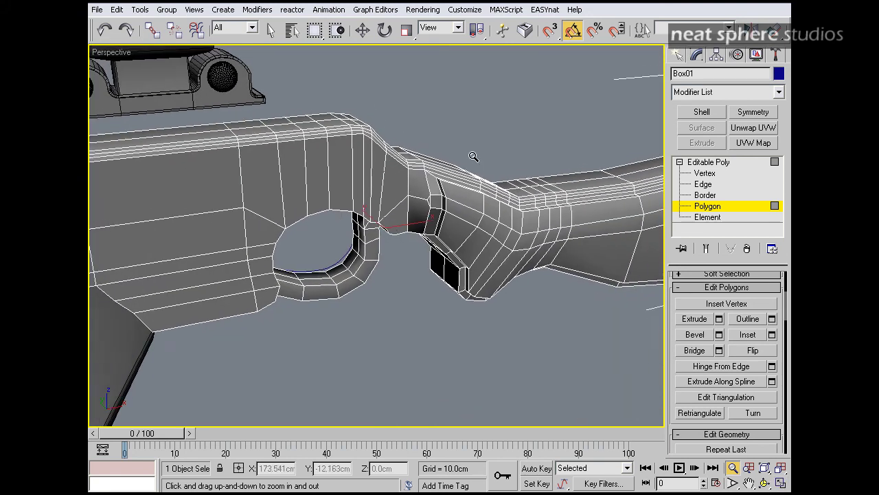
Leave polygon editing and move the whole stock sideways to about 6.35 cm in Y, beneath the scope
middle_click_drag(479, 168, 326, 156, "alt")
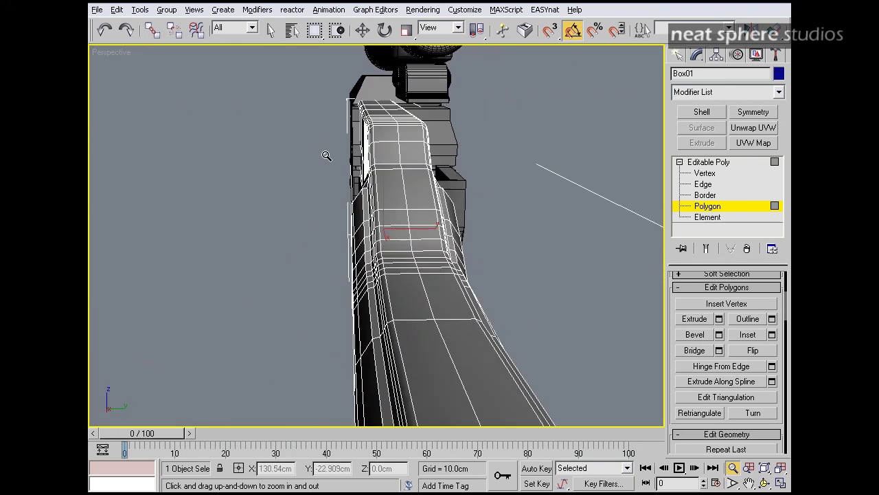
left_click(708, 206)
key("w")
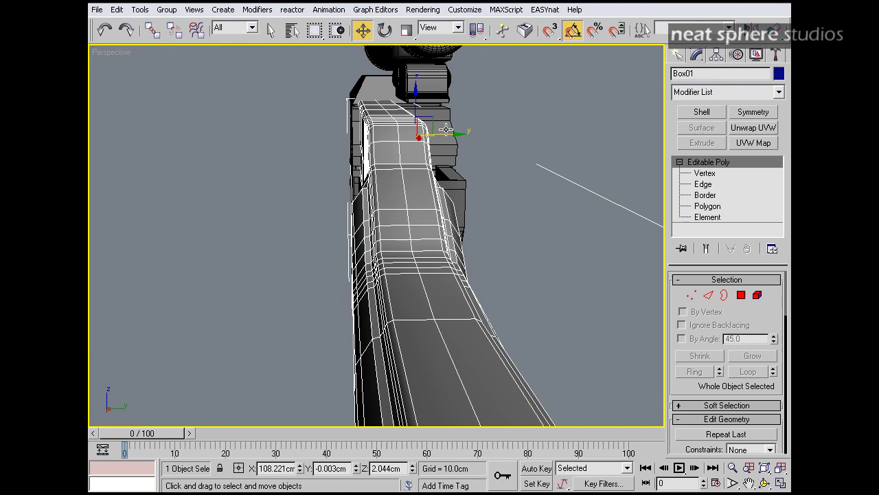
left_click_drag(448, 132, 472, 133)
middle_click_drag(513, 200, 567, 201, "alt")
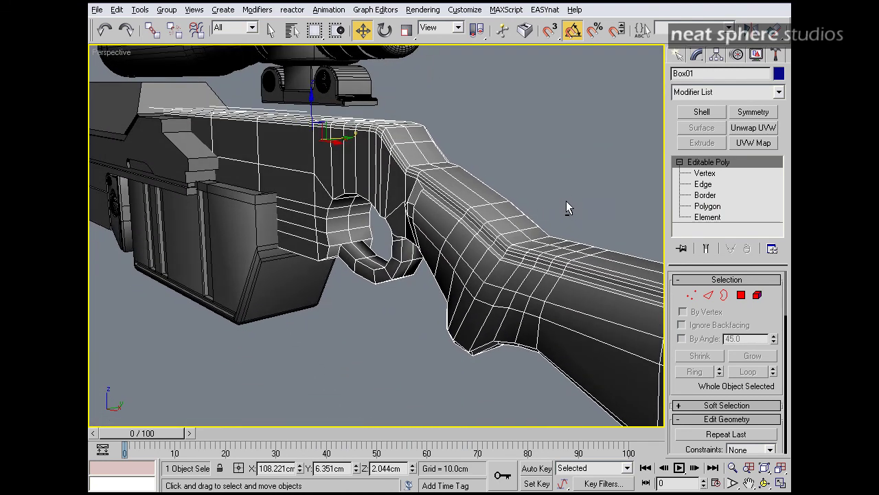
key("alt+z")
left_click_drag(507, 145, 508, 171)
middle_click_drag(326, 202, 345, 224)
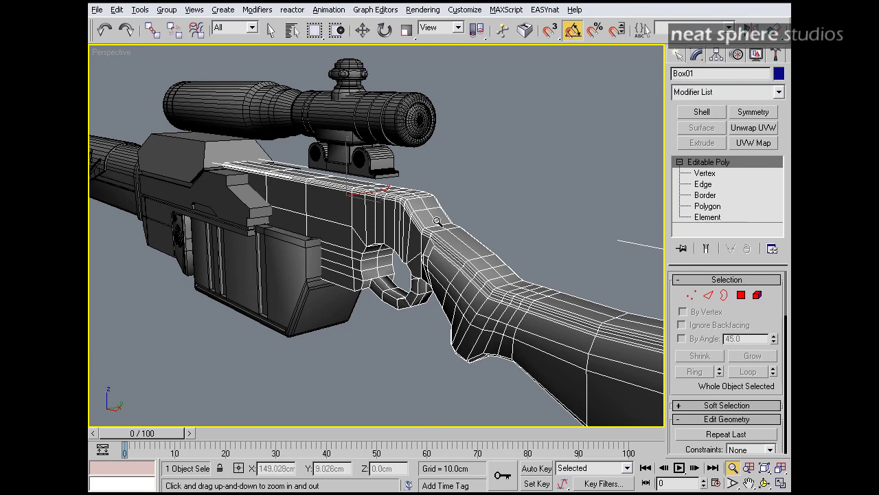